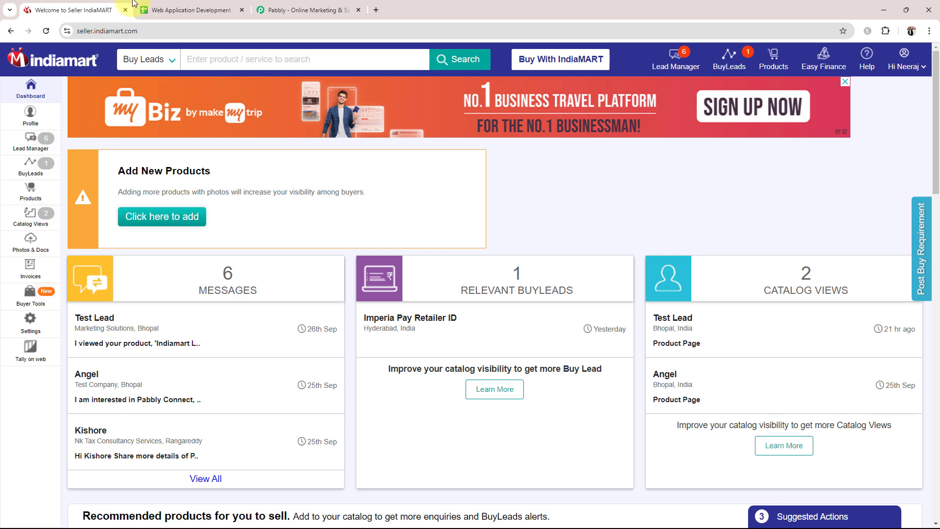
Check the empty Name/Email/Phone Number/Enquiry lead sheet, then bring up the Pabbly website.
{"action": "left_click", "coordinate": [178, 3]}
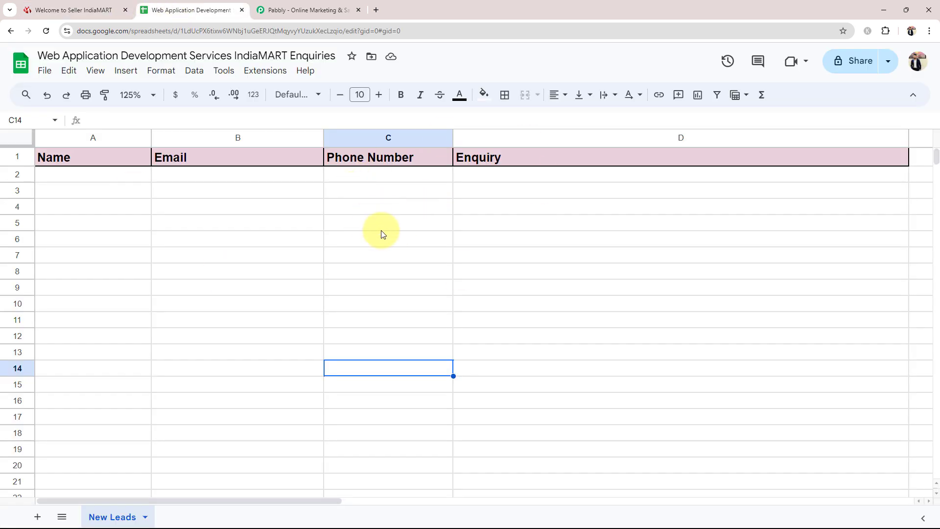
{"action": "left_click", "coordinate": [80, 9]}
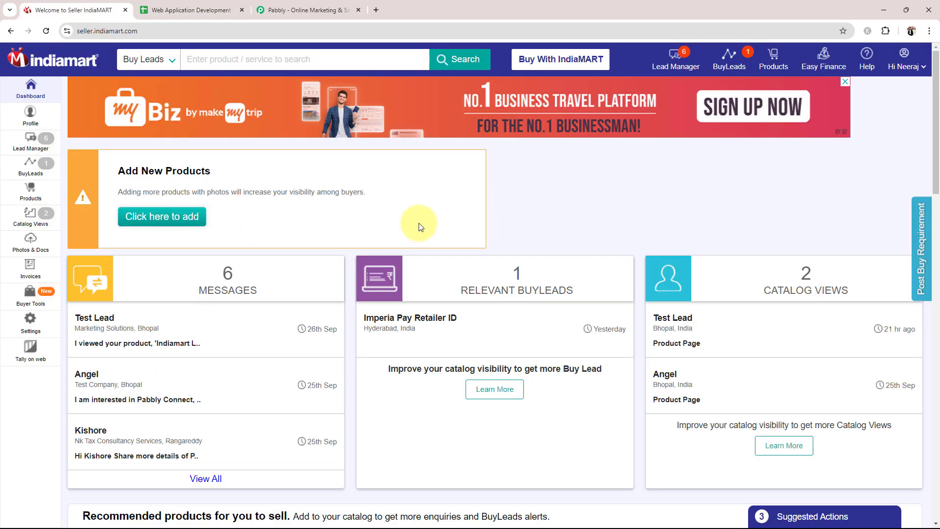
{"action": "left_click", "coordinate": [302, 15]}
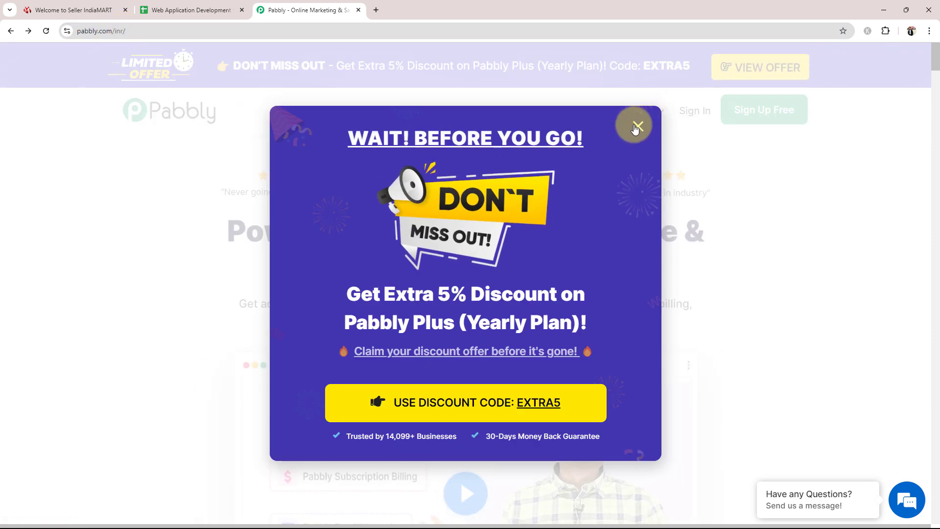
Dismiss the discount popup, sign in, and launch Pabbly Connect from the All Apps page.
{"action": "left_click", "coordinate": [637, 126]}
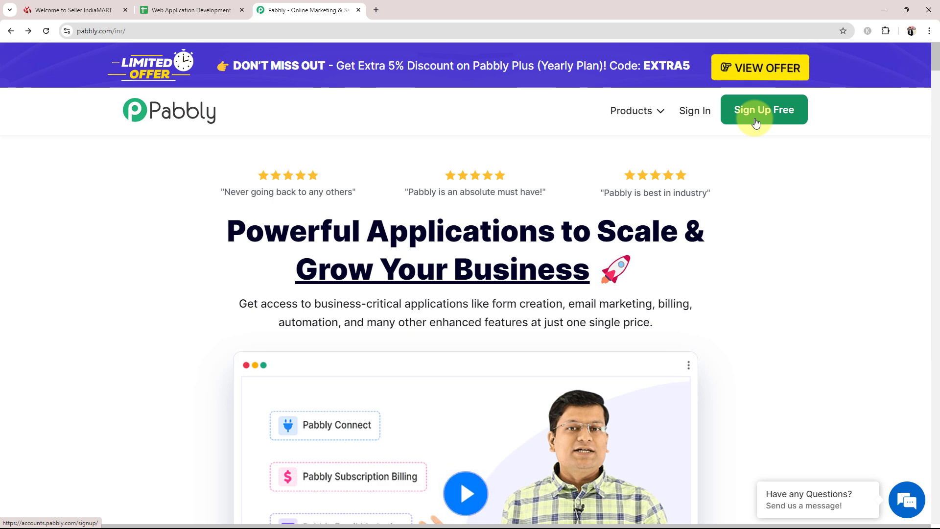
{"action": "left_click", "coordinate": [696, 111]}
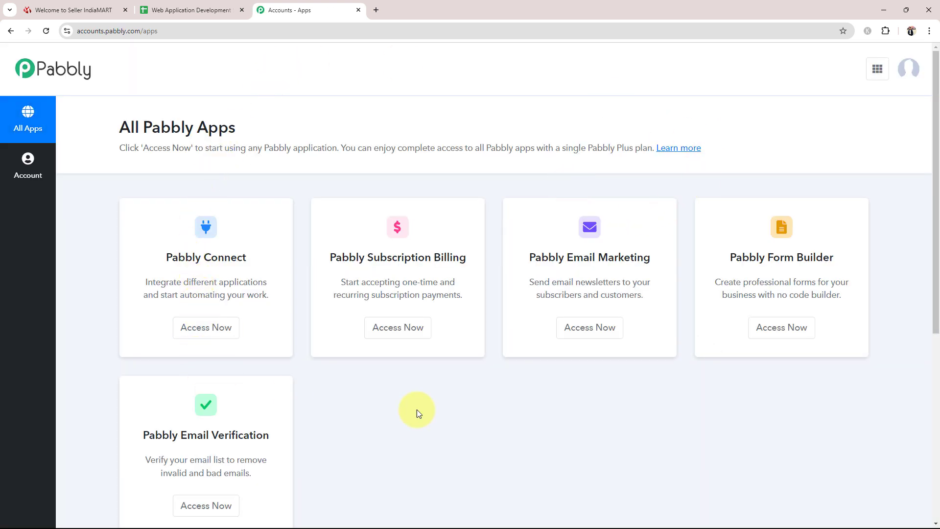
{"action": "scroll", "coordinate": [335, 286], "scroll_direction": "down", "scroll_amount": 1}
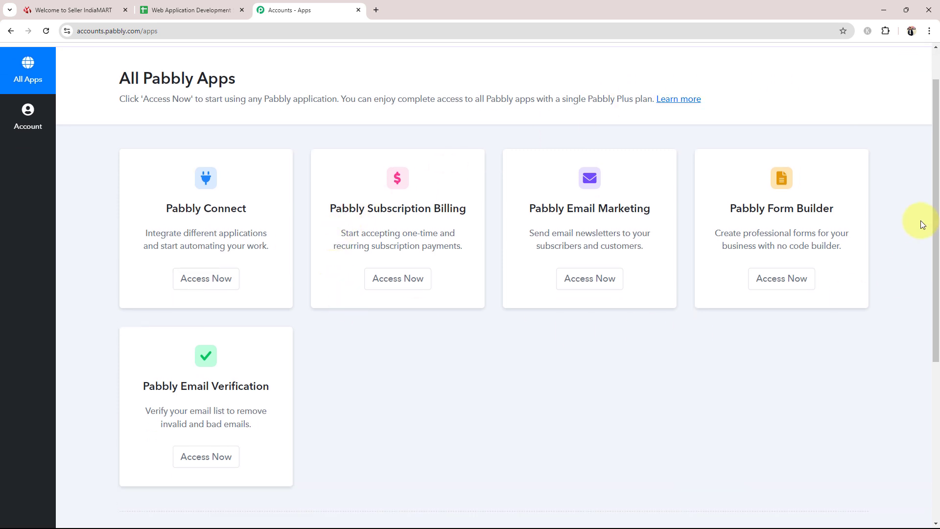
{"action": "left_click_drag", "start_coordinate": [167, 221], "coordinate": [272, 207]}
{"action": "left_click", "coordinate": [205, 287]}
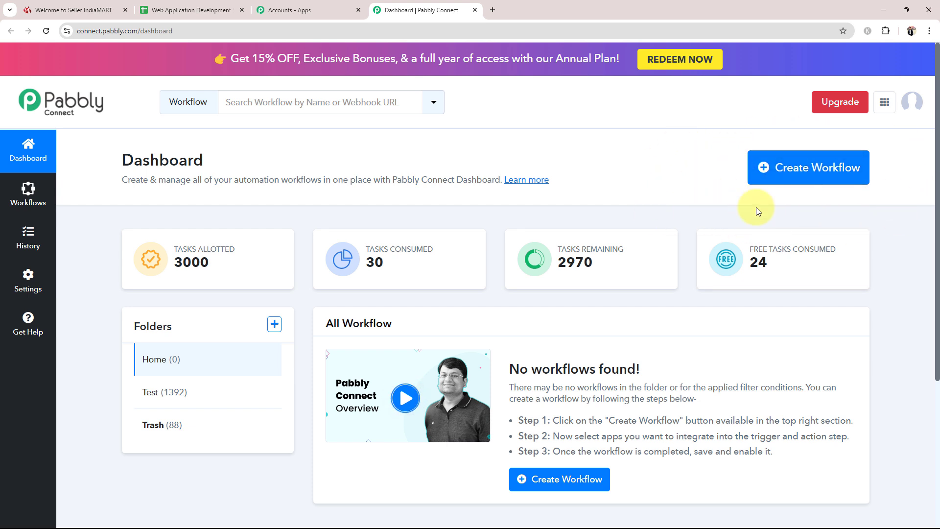
Create a Home-folder workflow named 'Add Web Application Development Services IndiaMART Enquiri…'.
{"action": "left_click", "coordinate": [816, 170]}
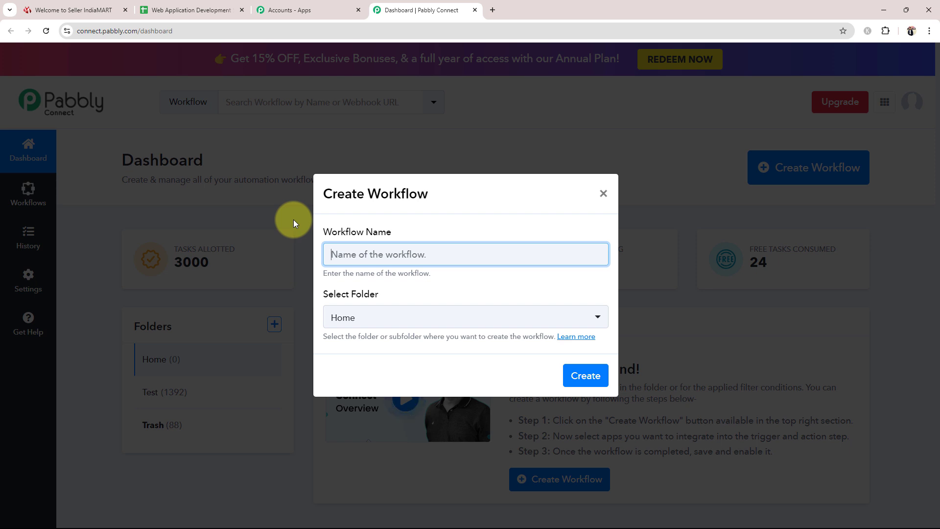
{"action": "type", "text": "Add Web Application Development Services IndiaMART Enquiries in Google Sheets"}
{"action": "left_click", "coordinate": [433, 228]}
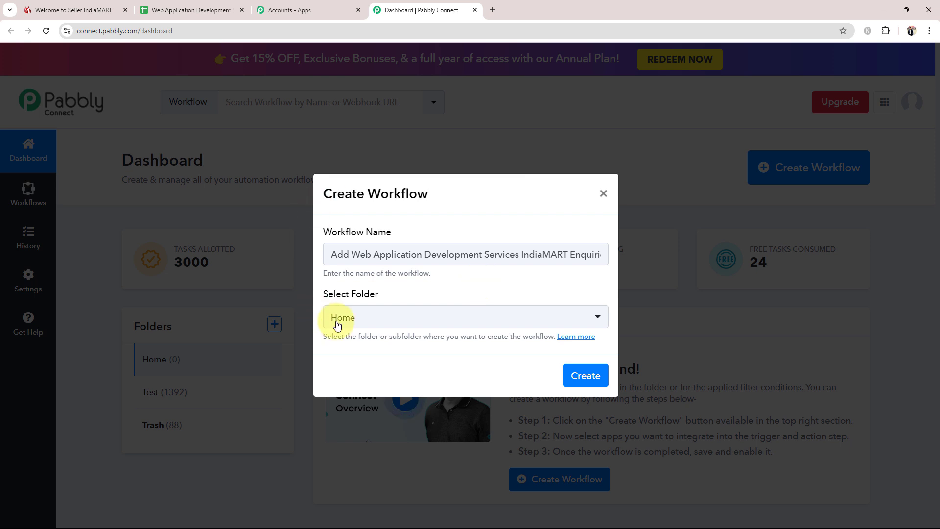
{"action": "left_click", "coordinate": [367, 316]}
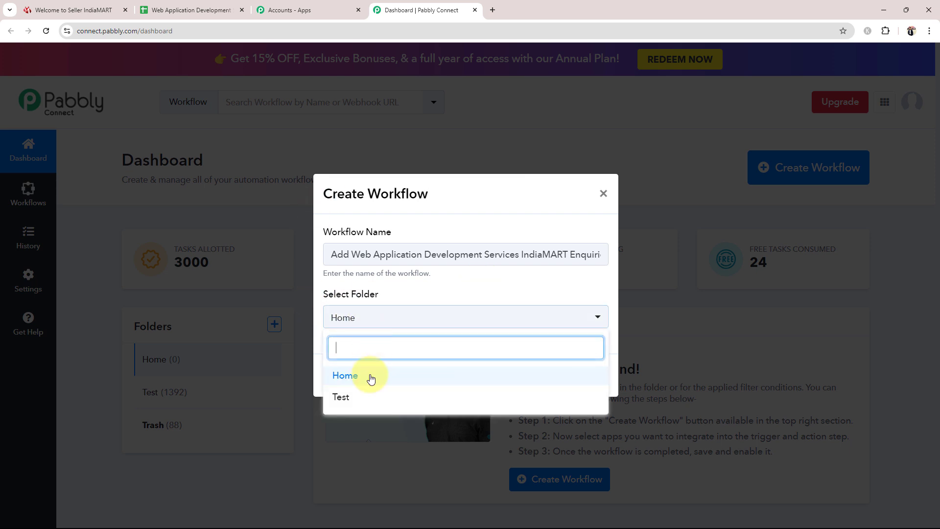
{"action": "left_click", "coordinate": [368, 375]}
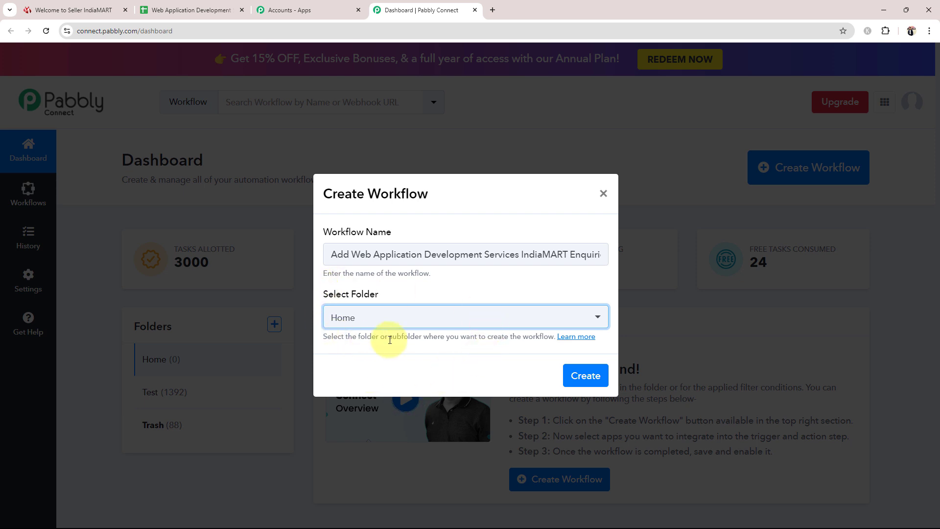
{"action": "left_click", "coordinate": [590, 376]}
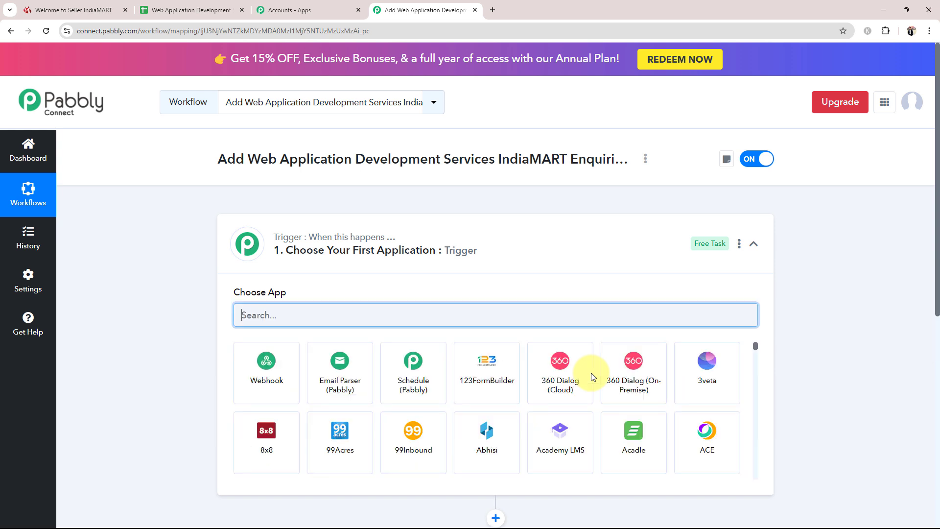
Collapse the trigger step and compare against the lead sheet's column headings.
{"action": "left_click", "coordinate": [457, 252]}
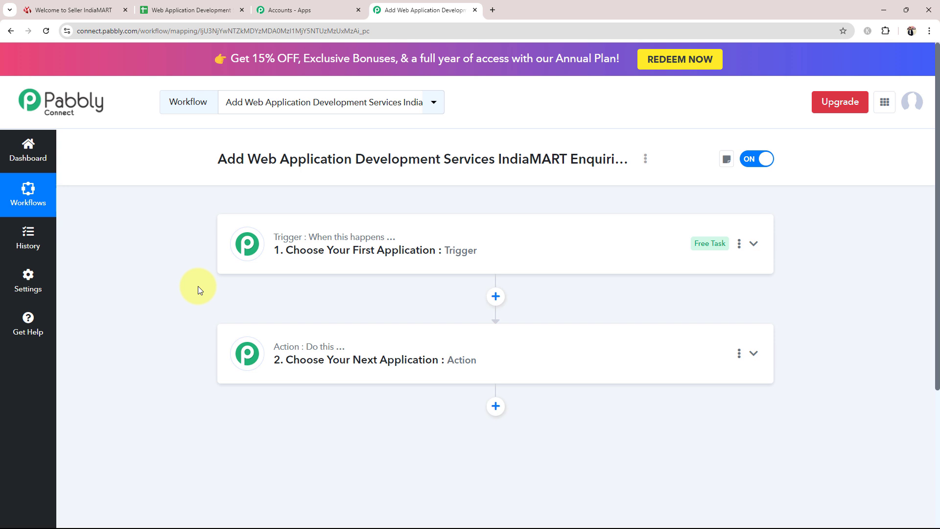
{"action": "left_click", "coordinate": [186, 10]}
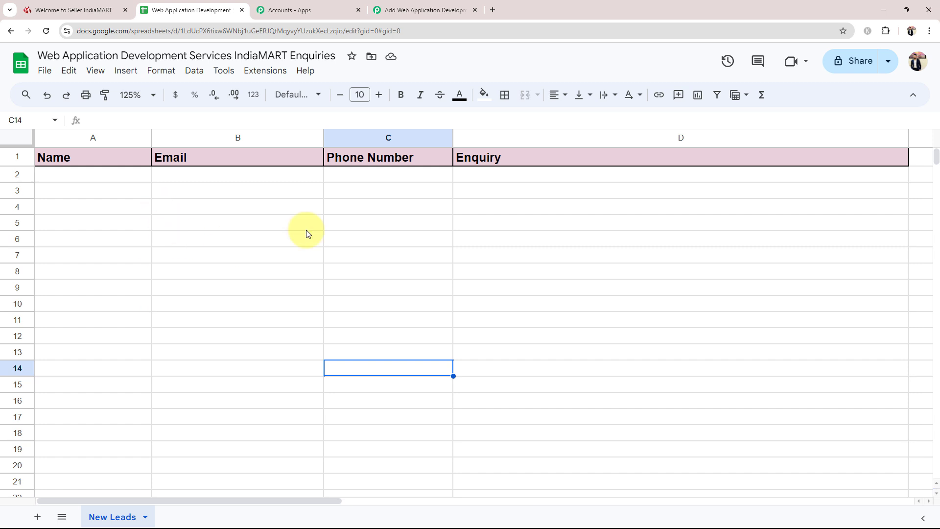
{"action": "left_click", "coordinate": [423, 10]}
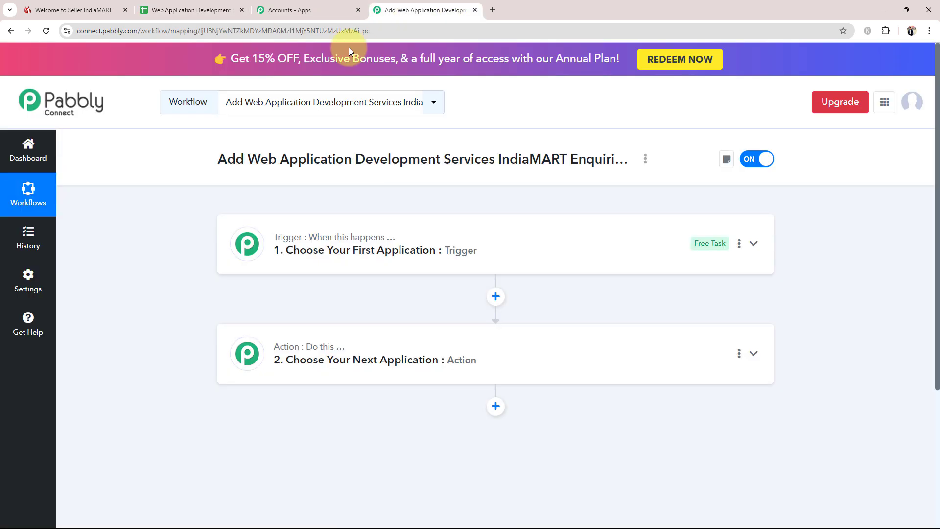
Set the trigger to IndiaMART with the New Leads event.
{"action": "left_click", "coordinate": [274, 250]}
{"action": "left_click", "coordinate": [263, 322]}
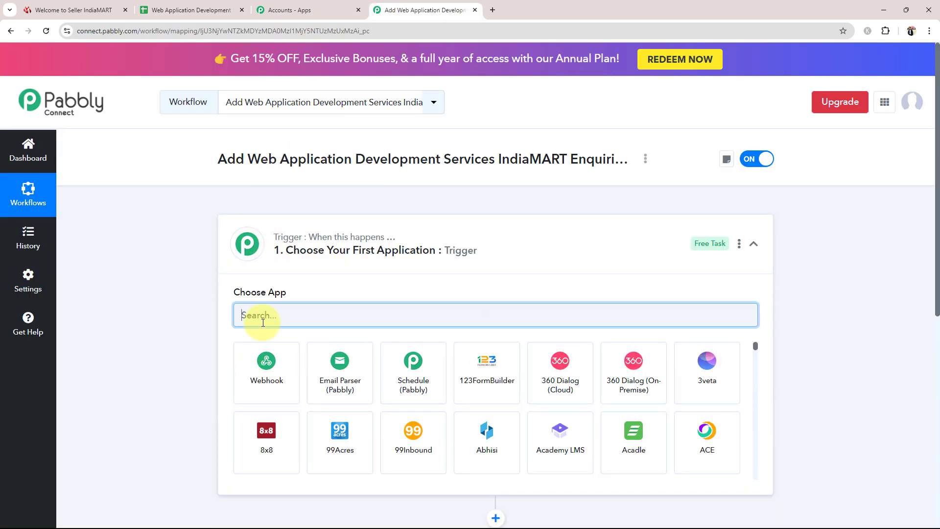
{"action": "type", "text": "India"}
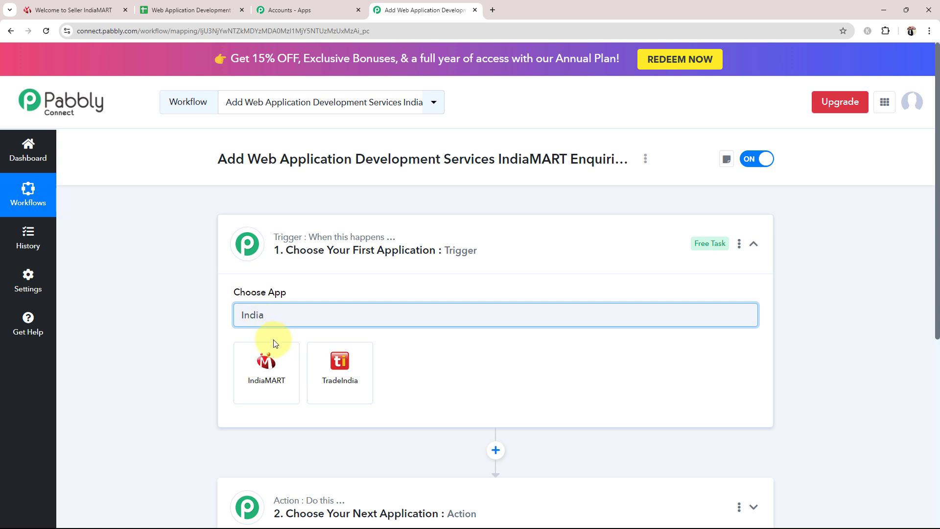
{"action": "left_click", "coordinate": [275, 347]}
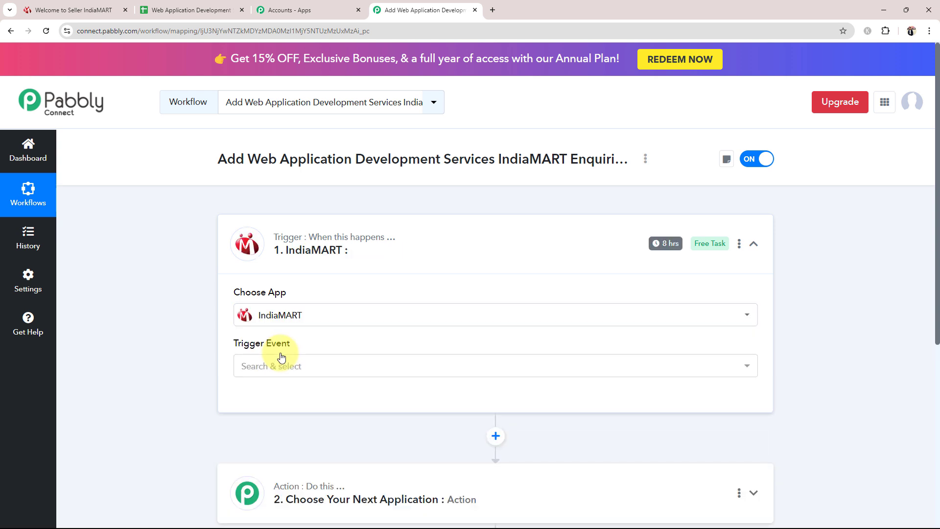
{"action": "left_click", "coordinate": [269, 367]}
{"action": "left_click", "coordinate": [265, 421]}
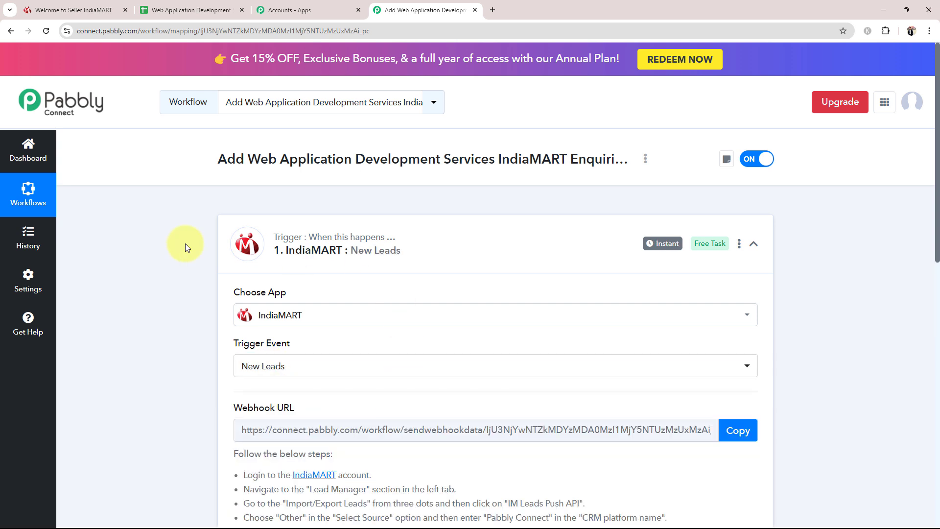
{"action": "left_click", "coordinate": [350, 245]}
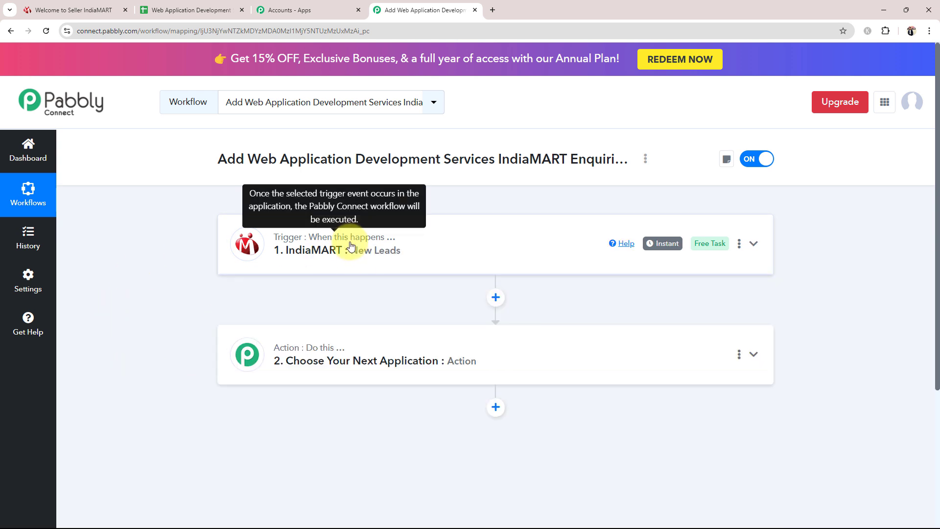
Set the action to Google Sheets with the Add New Row event.
{"action": "left_click", "coordinate": [363, 353]}
{"action": "scroll", "coordinate": [247, 360], "scroll_direction": "down", "scroll_amount": 4}
{"action": "left_click", "coordinate": [251, 253]}
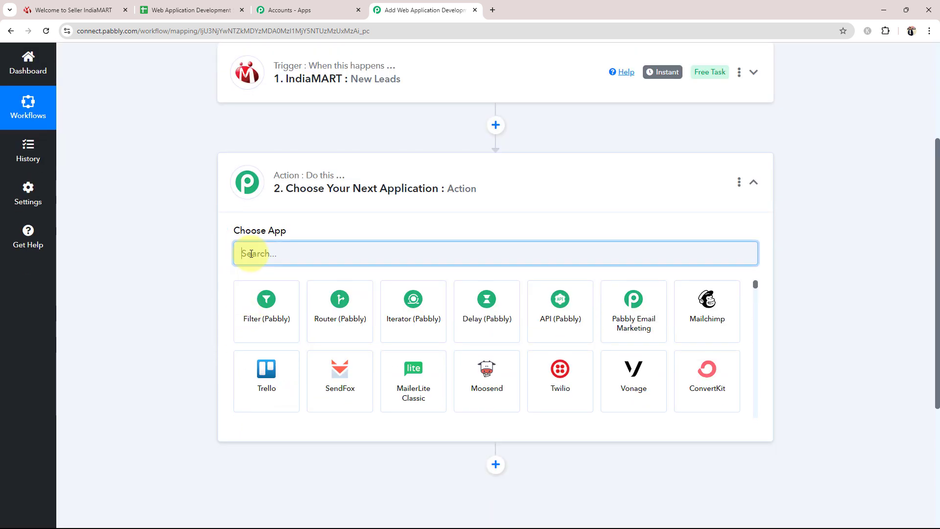
{"action": "type", "text": "Google"}
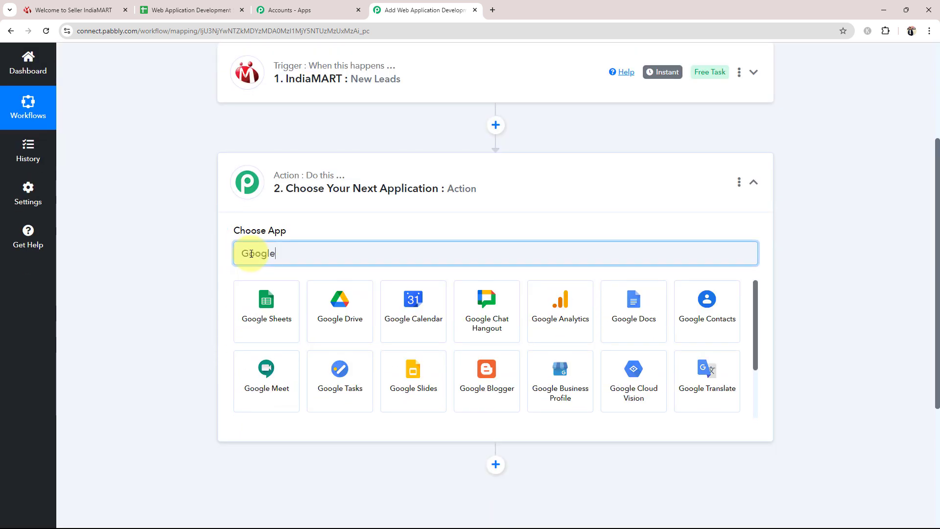
{"action": "left_click", "coordinate": [248, 321]}
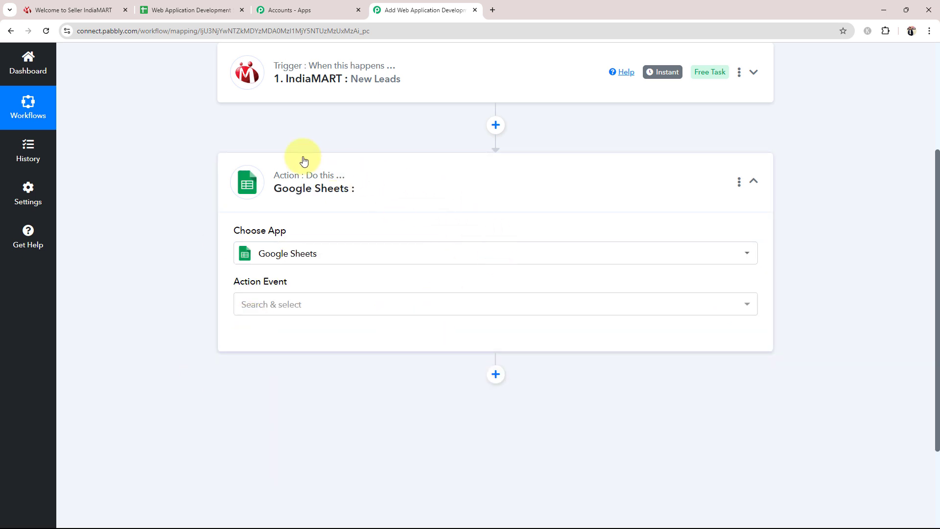
{"action": "left_click", "coordinate": [273, 302]}
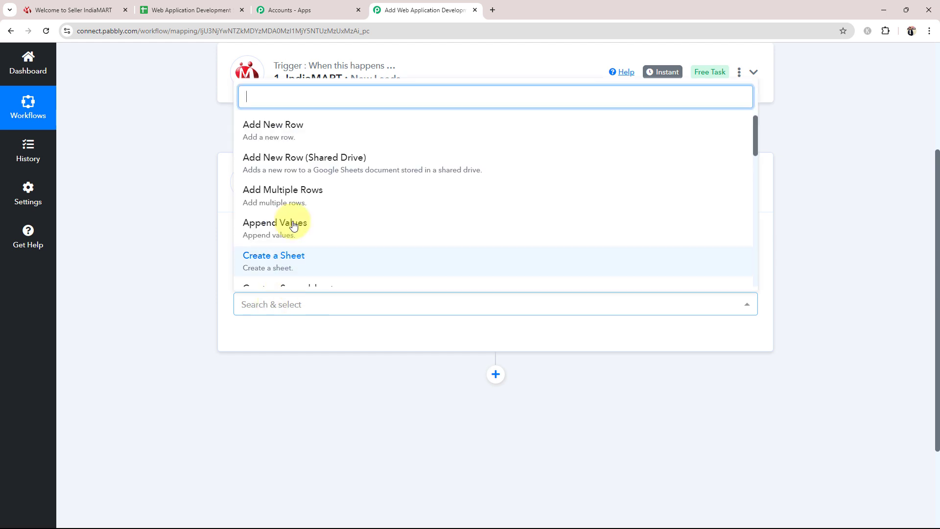
{"action": "left_click", "coordinate": [277, 132]}
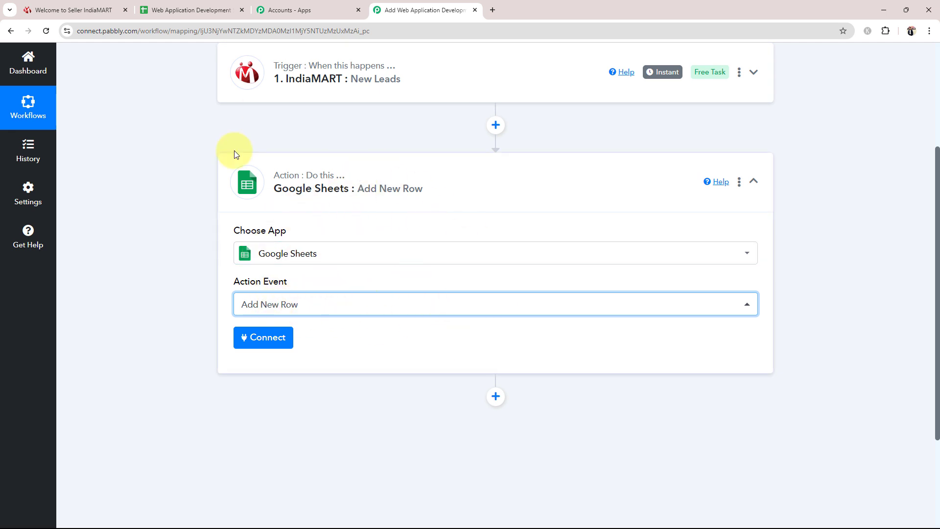
{"action": "left_click", "coordinate": [384, 191]}
{"action": "scroll", "coordinate": [233, 281], "scroll_direction": "up", "scroll_amount": 4}
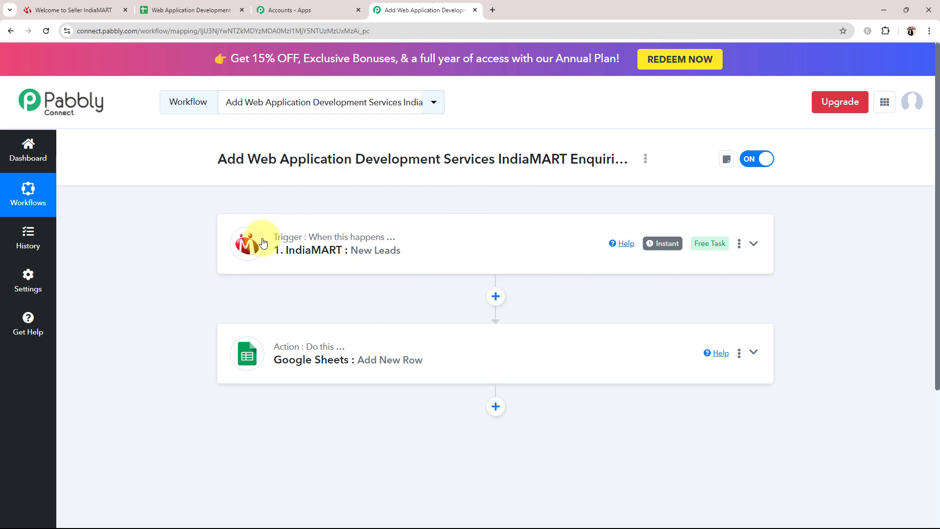
Reopen the IndiaMART trigger and review its webhook URL section.
{"action": "left_click", "coordinate": [287, 257]}
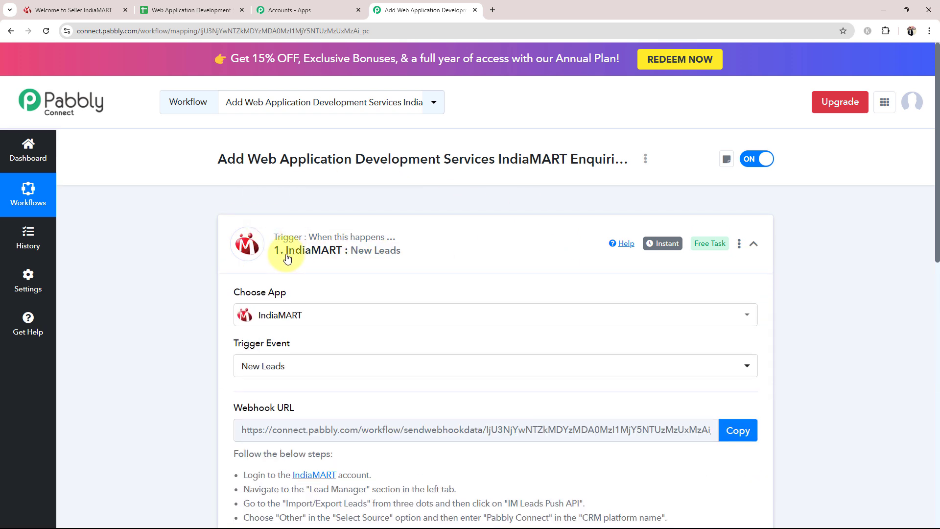
{"action": "scroll", "coordinate": [257, 258], "scroll_direction": "down", "scroll_amount": 2}
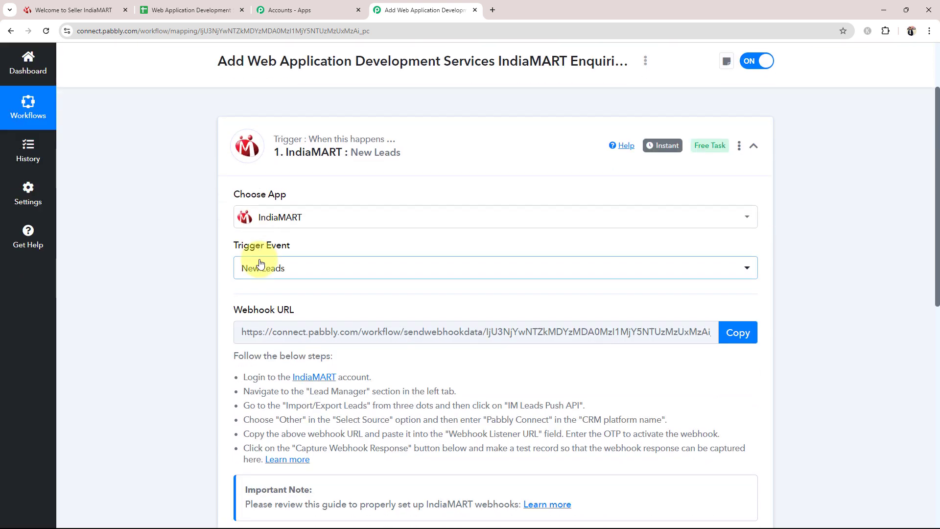
{"action": "scroll", "coordinate": [259, 265], "scroll_direction": "down", "scroll_amount": 1}
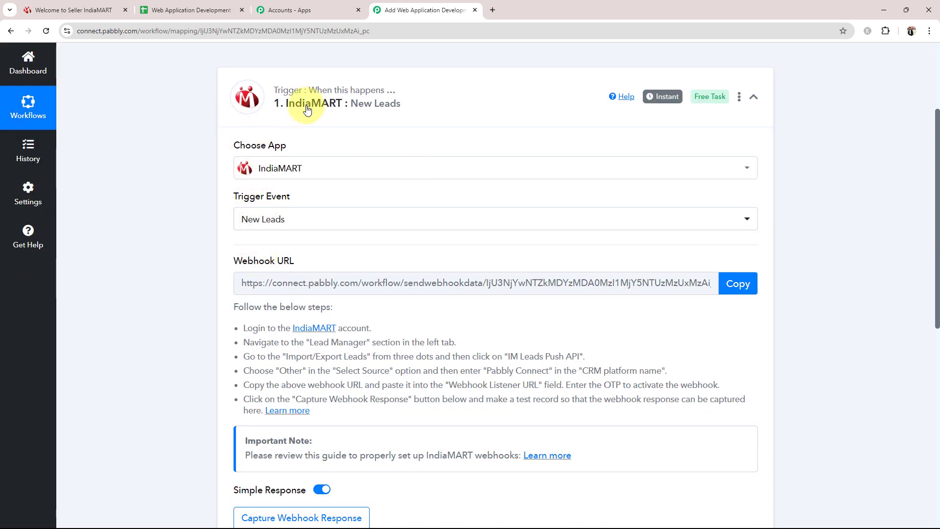
{"action": "scroll", "coordinate": [199, 304], "scroll_direction": "down", "scroll_amount": 2}
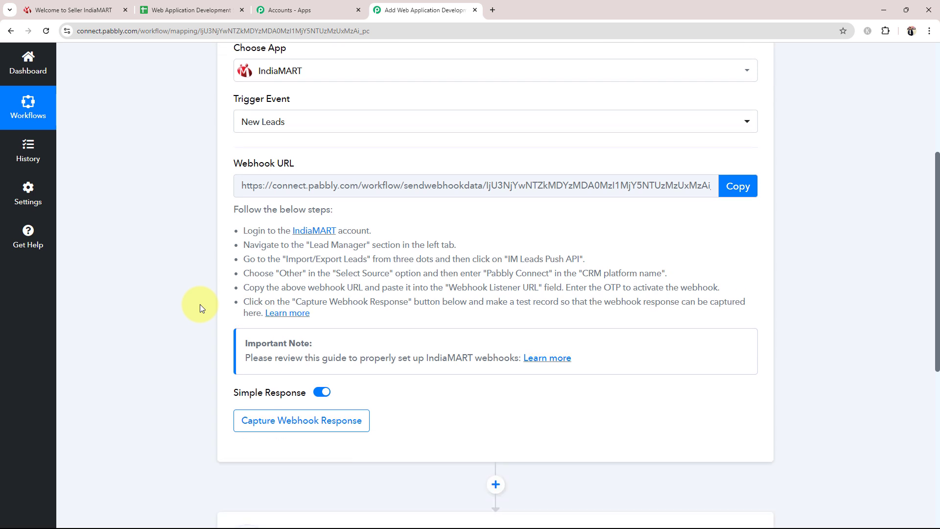
{"action": "scroll", "coordinate": [220, 392], "scroll_direction": "up", "scroll_amount": 2}
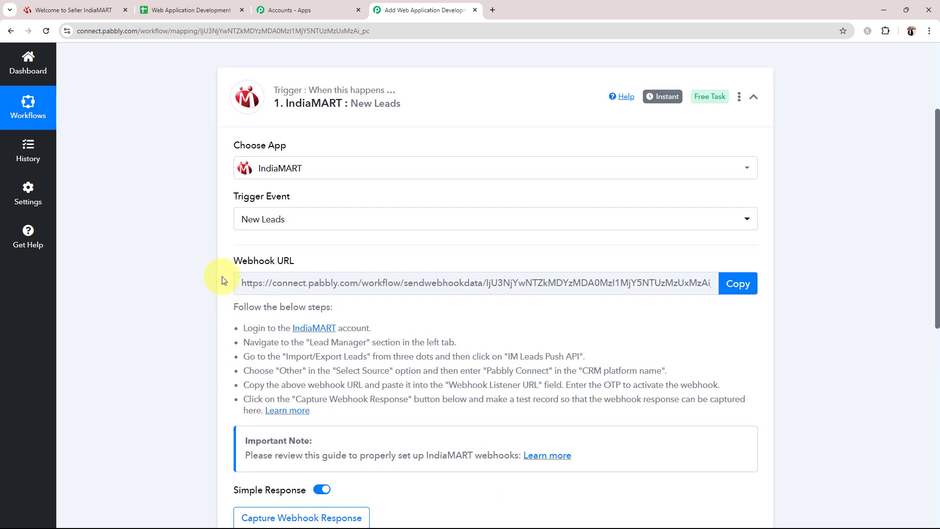
{"action": "left_click_drag", "start_coordinate": [227, 257], "coordinate": [247, 281]}
{"action": "left_click", "coordinate": [179, 305]}
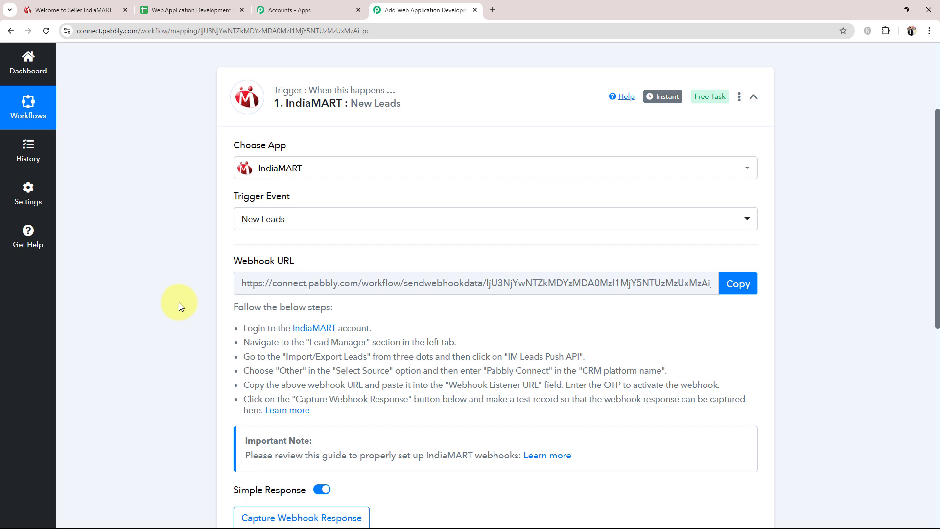
Copy the webhook URL and review the six setup steps below it.
{"action": "scroll", "coordinate": [178, 304], "scroll_direction": "down", "scroll_amount": 2}
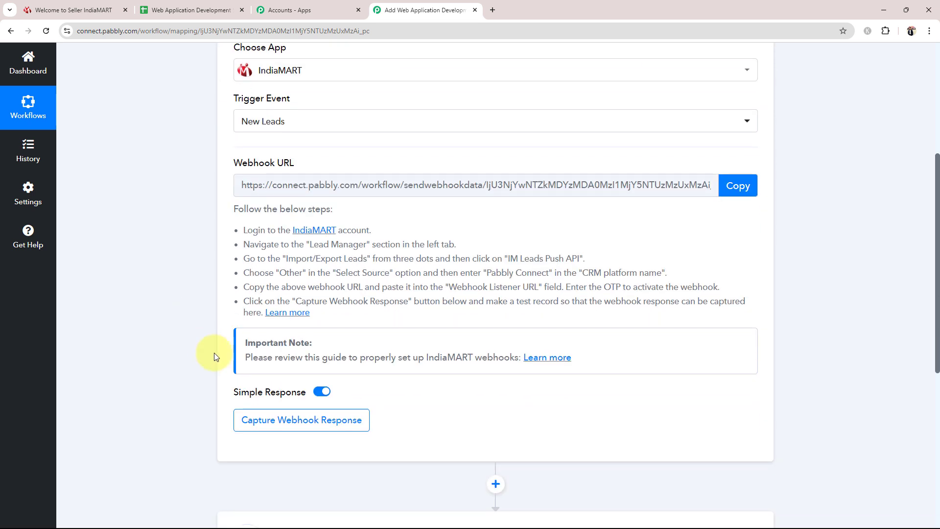
{"action": "scroll", "coordinate": [206, 338], "scroll_direction": "up", "scroll_amount": 2}
{"action": "scroll", "coordinate": [206, 339], "scroll_direction": "up", "scroll_amount": 1}
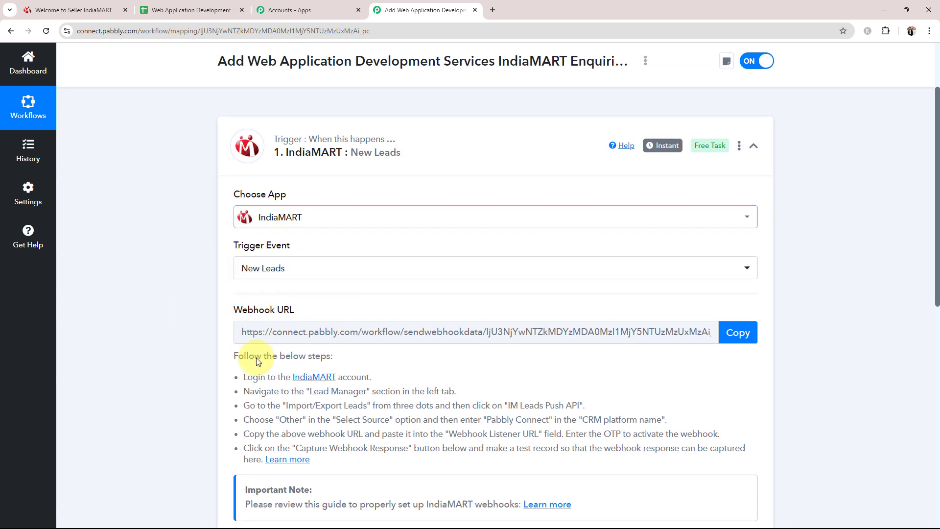
{"action": "left_click", "coordinate": [736, 331]}
{"action": "scroll", "coordinate": [269, 355], "scroll_direction": "down", "scroll_amount": 2}
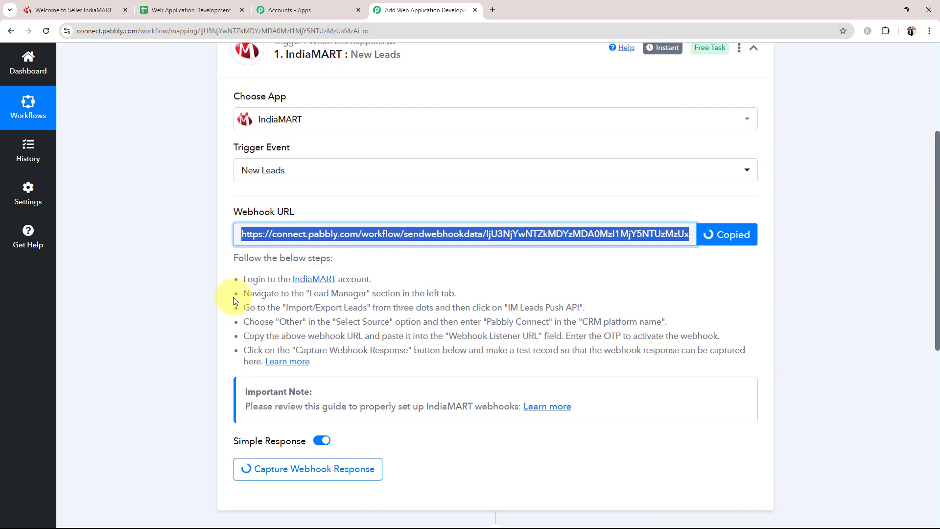
{"action": "left_click_drag", "start_coordinate": [274, 293], "coordinate": [415, 367]}
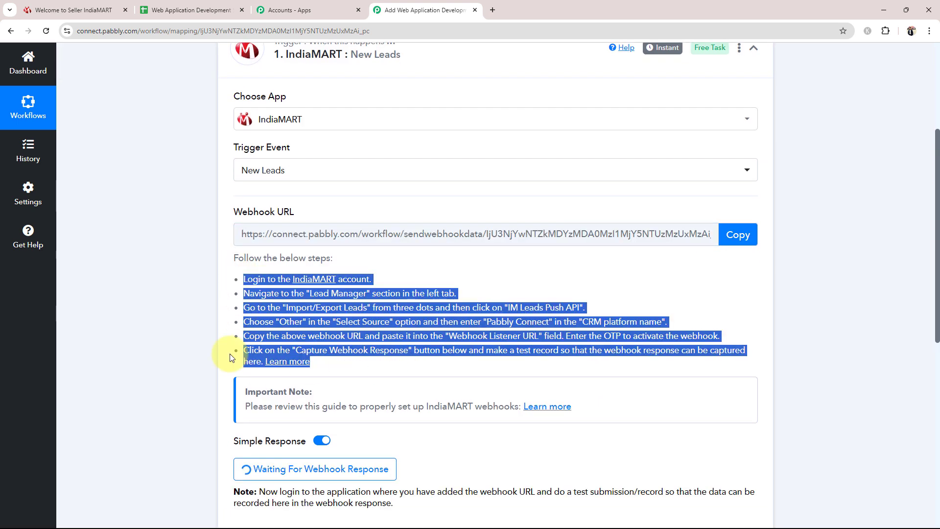
{"action": "left_click", "coordinate": [161, 346]}
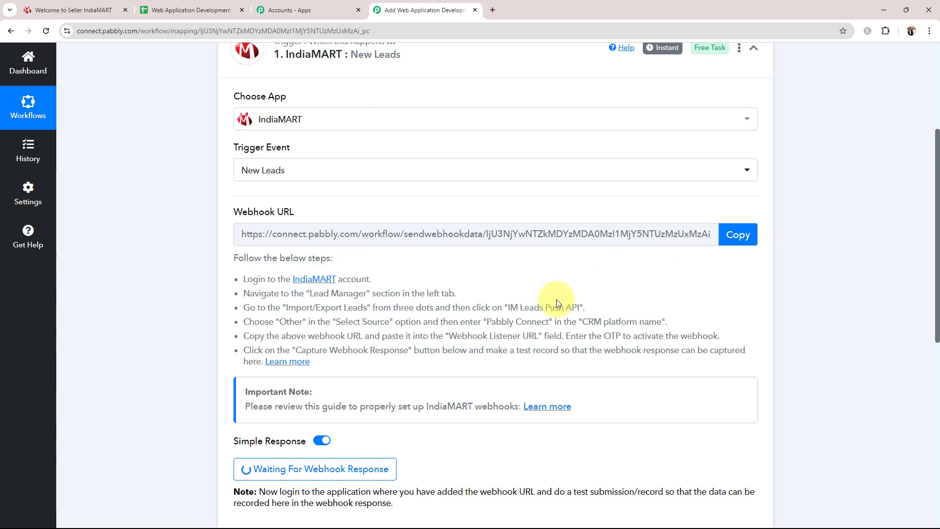
Open Push API from Lead Manager's Import / Export Leads menu in IndiaMART.
{"action": "left_click", "coordinate": [71, 10]}
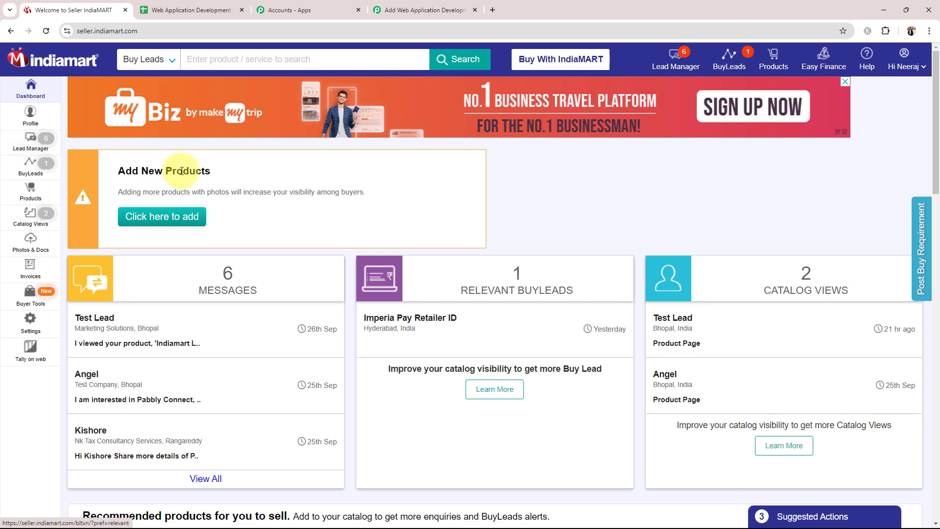
{"action": "left_click", "coordinate": [28, 143]}
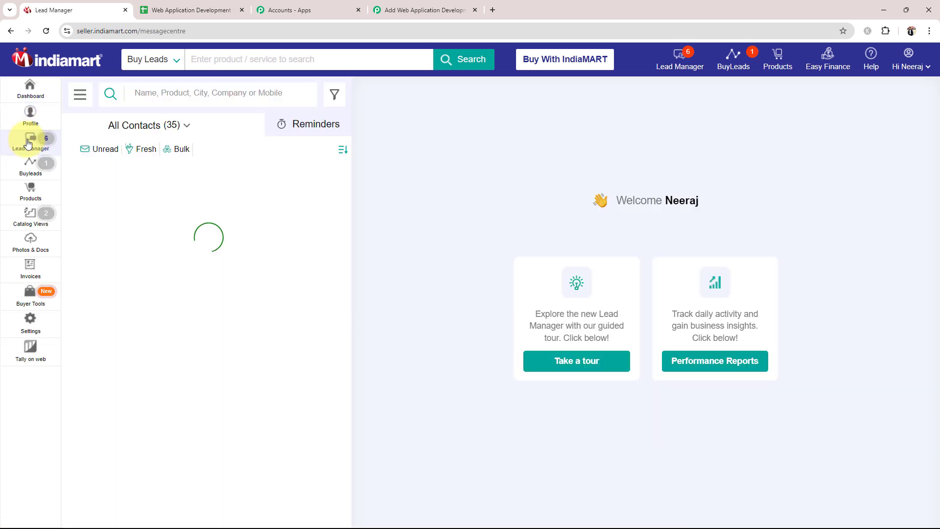
{"action": "left_click", "coordinate": [80, 94]}
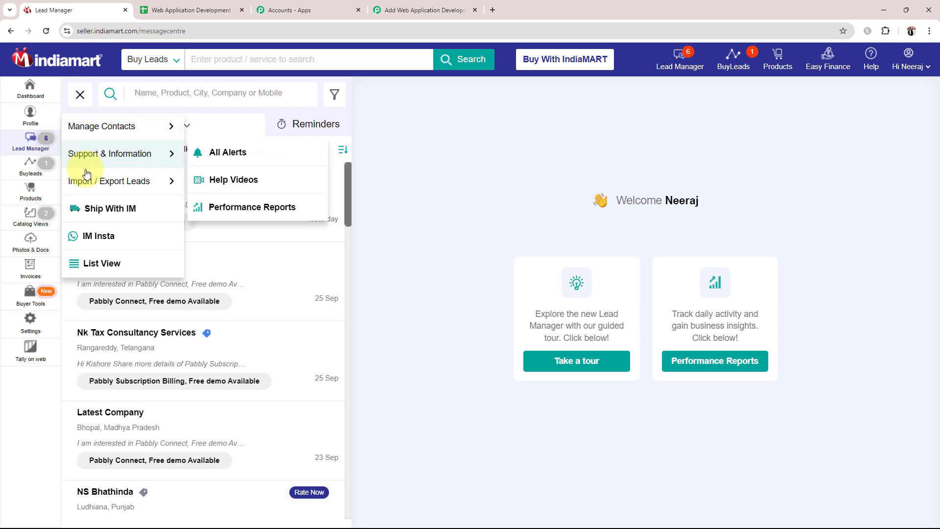
{"action": "mouse_move", "coordinate": [80, 181]}
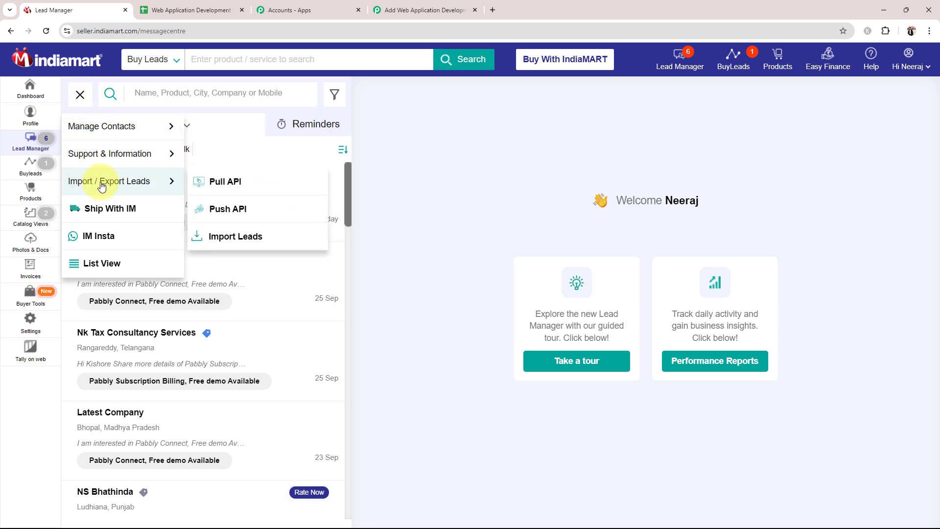
{"action": "left_click", "coordinate": [256, 209]}
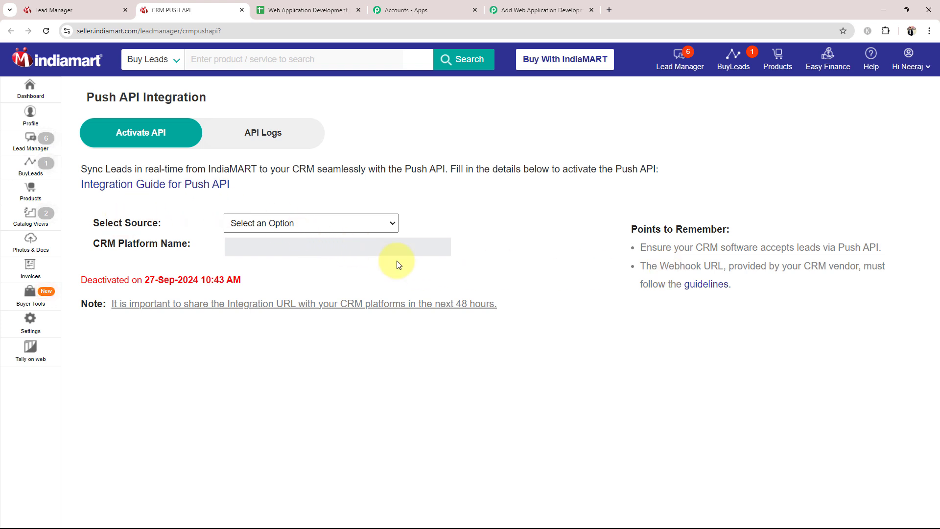
Choose lead source Other and enter Pabbly Connect as the CRM platform name.
{"action": "left_click", "coordinate": [282, 225]}
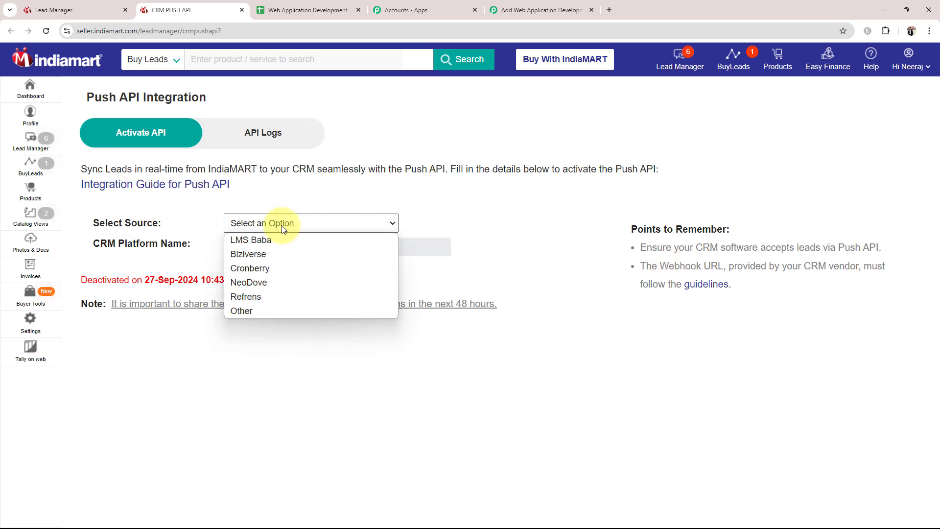
{"action": "left_click", "coordinate": [243, 312]}
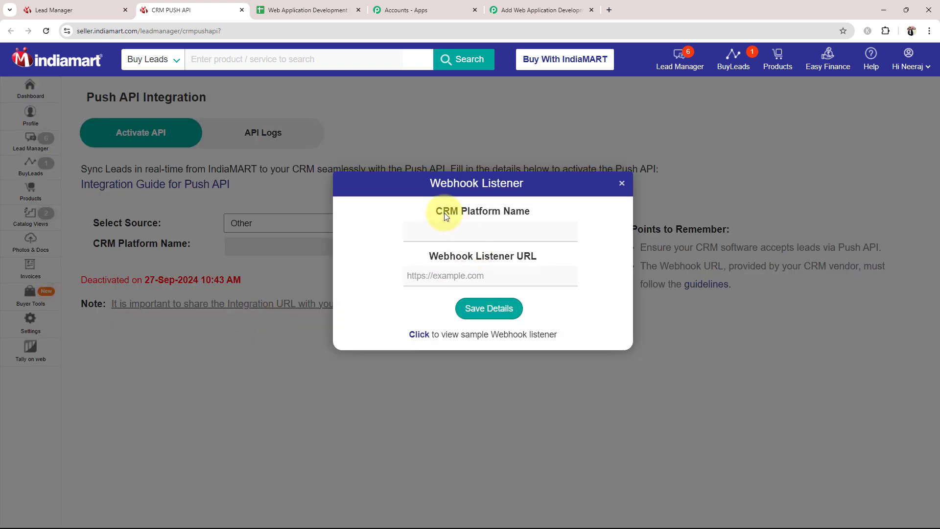
{"action": "left_click_drag", "start_coordinate": [436, 213], "coordinate": [540, 213]}
{"action": "left_click", "coordinate": [361, 237]}
{"action": "left_click", "coordinate": [431, 236]}
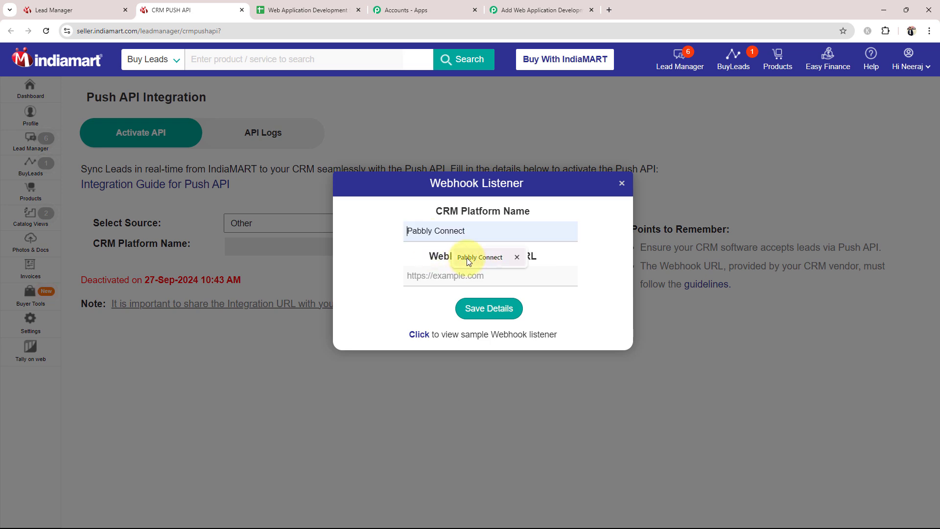
{"action": "left_click", "coordinate": [466, 257]}
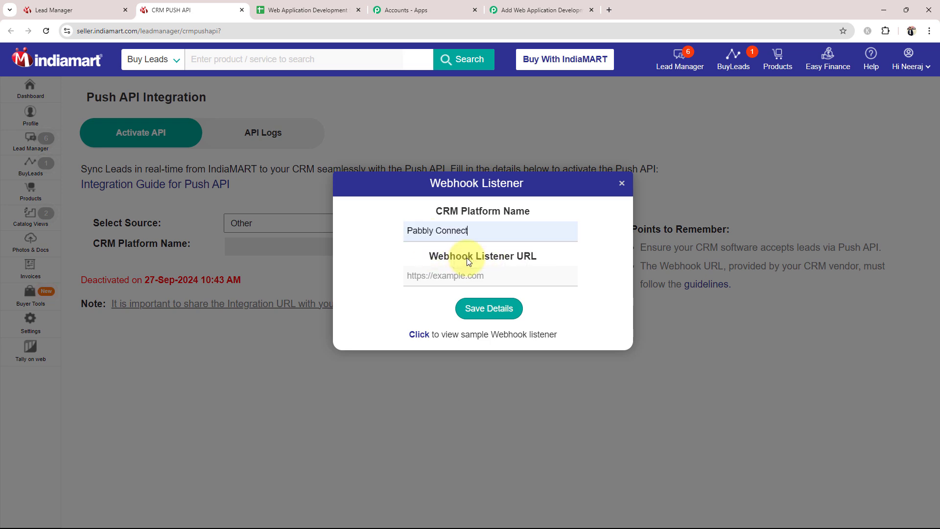
{"action": "left_click", "coordinate": [435, 274]}
Paste the Pabbly webhook URL into the listener field and save the details.
{"action": "left_click", "coordinate": [558, 10]}
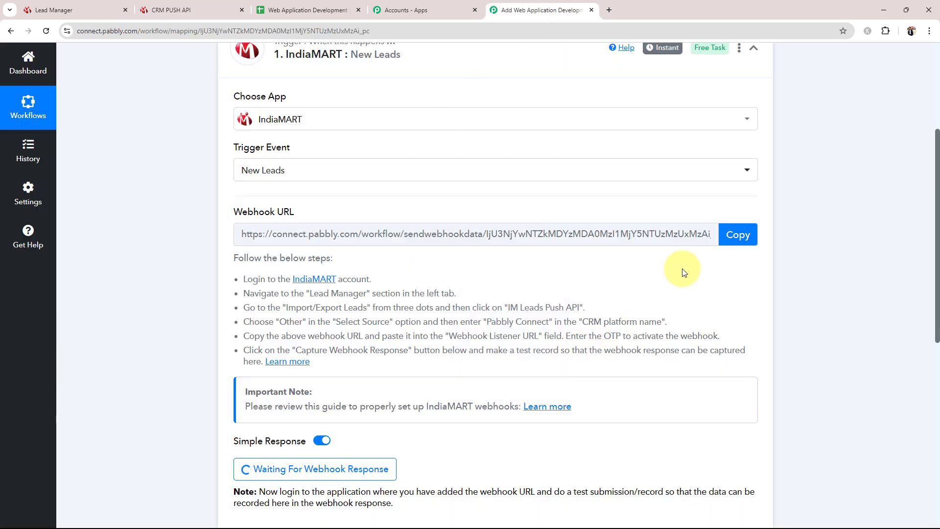
{"action": "left_click", "coordinate": [749, 238]}
{"action": "left_click", "coordinate": [176, 10]}
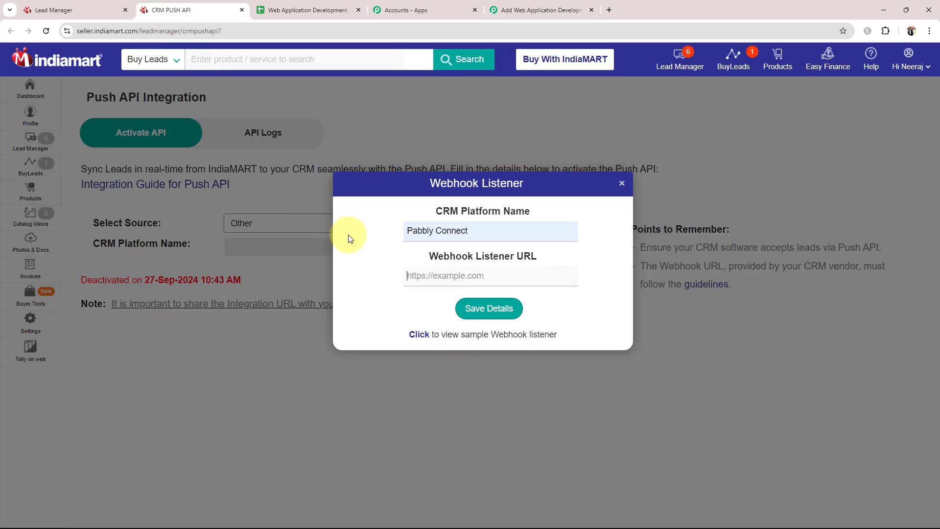
{"action": "key", "text": "ctrl+v"}
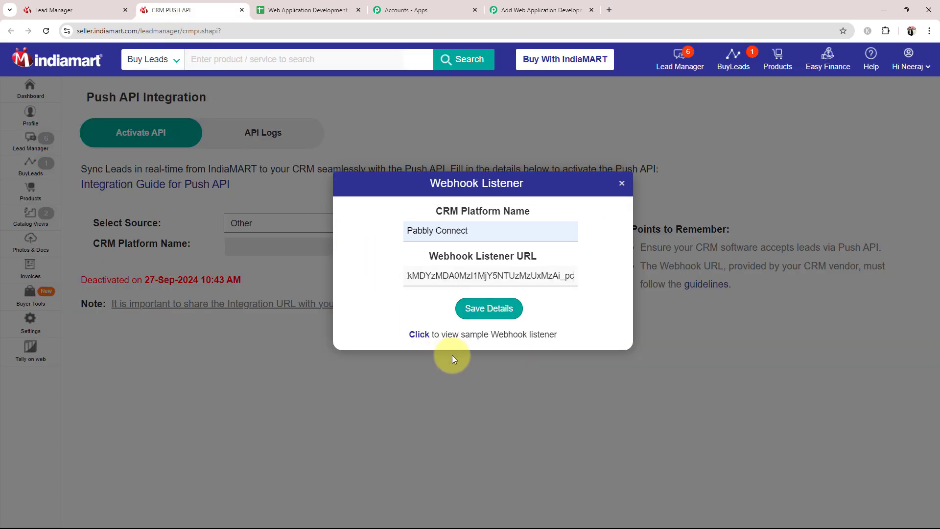
{"action": "left_click", "coordinate": [488, 304]}
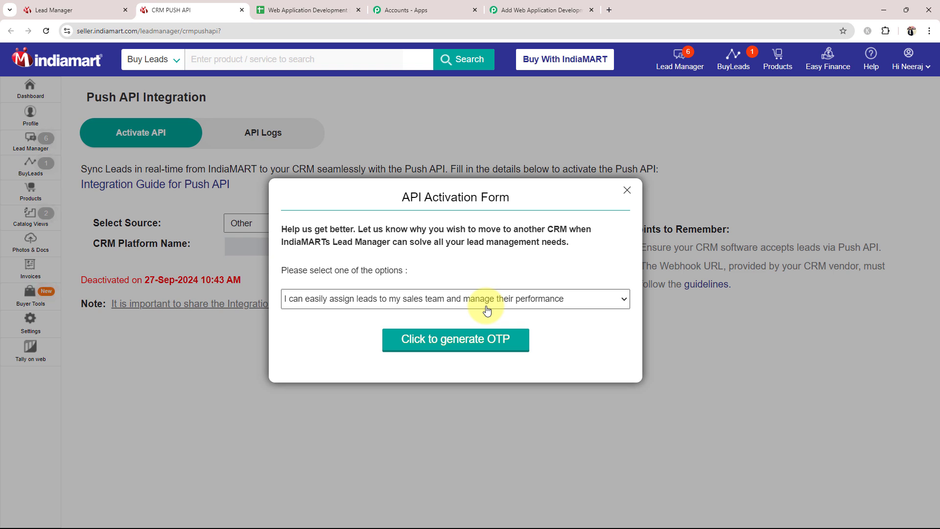
Pick the saving-leads-permanently reason, verify with the OTP, and confirm the integration is live.
{"action": "left_click", "coordinate": [443, 301]}
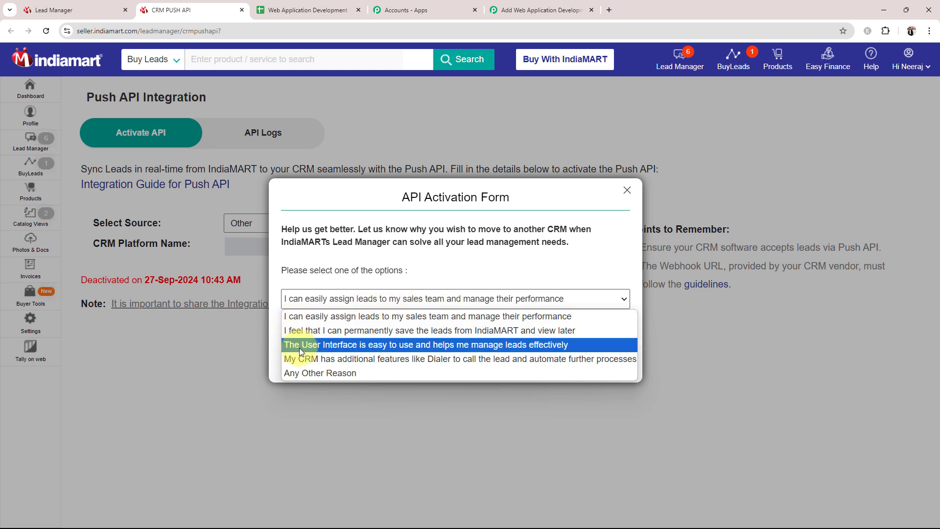
{"action": "left_click", "coordinate": [310, 330]}
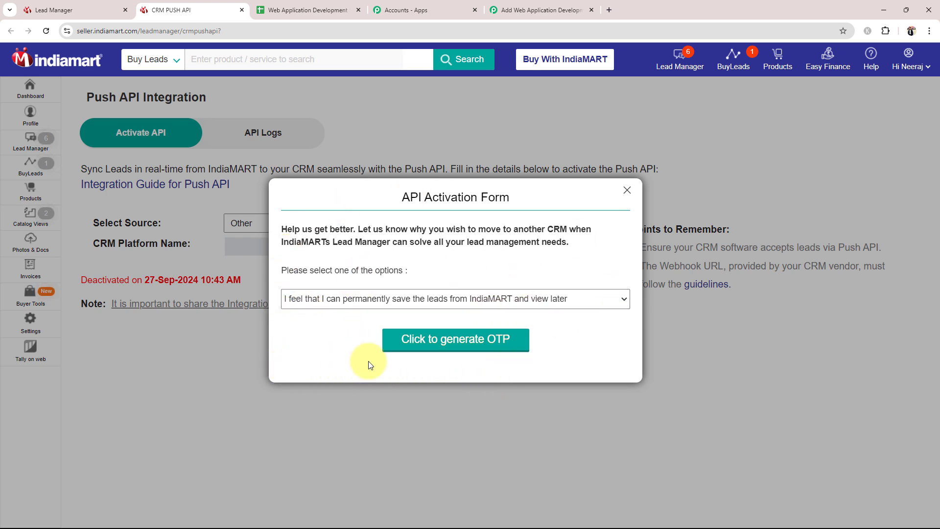
{"action": "left_click", "coordinate": [479, 351]}
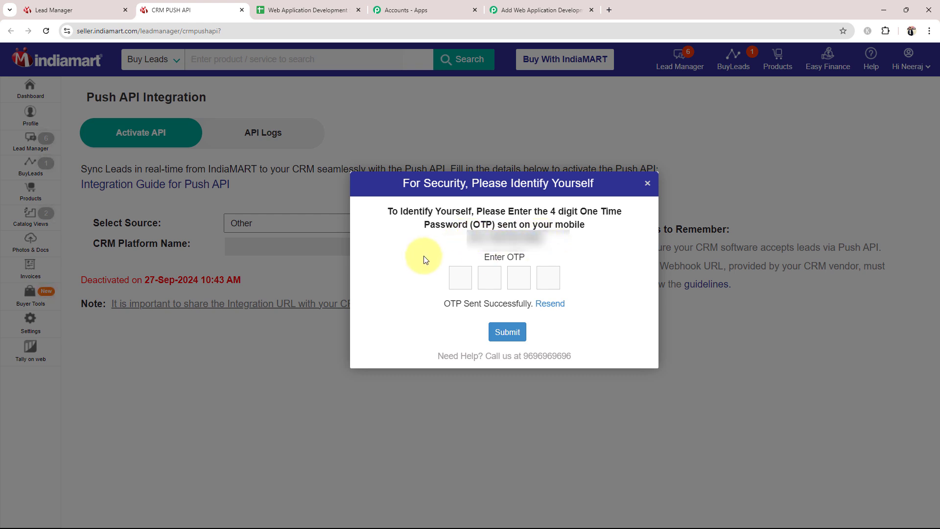
{"action": "left_click", "coordinate": [455, 278]}
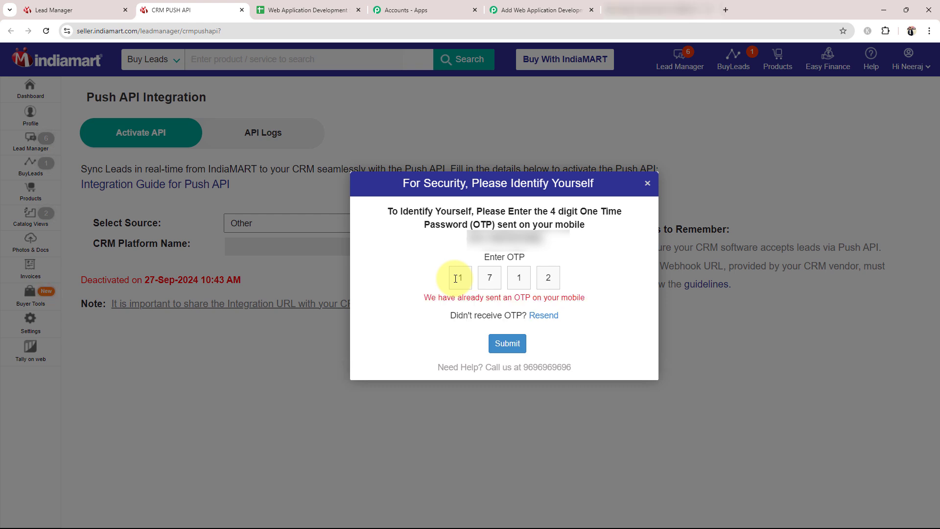
{"action": "left_click", "coordinate": [506, 331]}
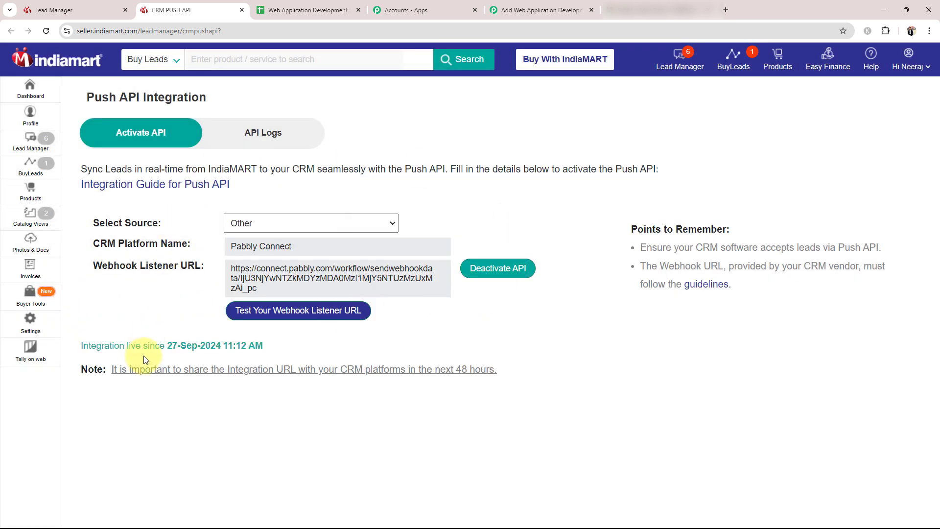
{"action": "left_click_drag", "start_coordinate": [170, 340], "coordinate": [263, 345]}
{"action": "left_click", "coordinate": [296, 351]}
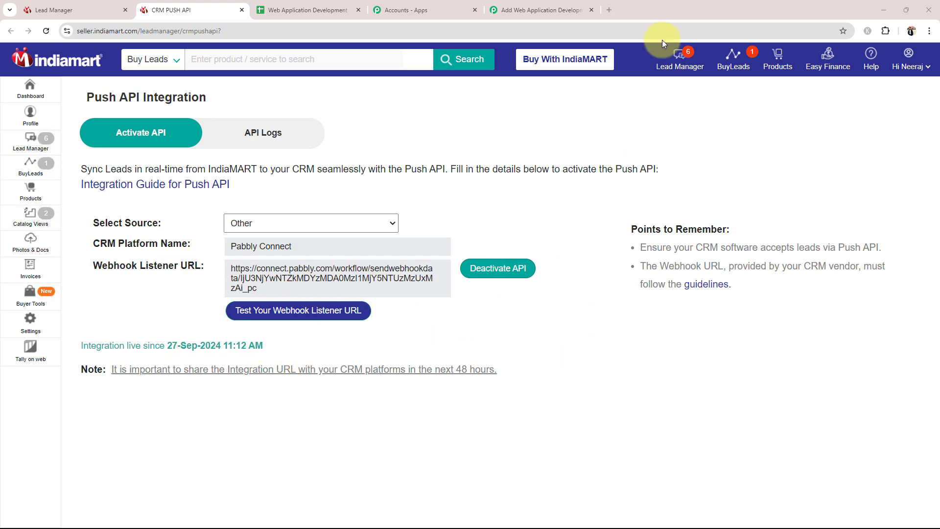
{"action": "left_click", "coordinate": [576, 7]}
Confirm the trigger still reads Waiting For Webhook Response, then return to IndiaMART's Push API page.
{"action": "left_click", "coordinate": [144, 346]}
{"action": "scroll", "coordinate": [145, 346], "scroll_direction": "down", "scroll_amount": 3}
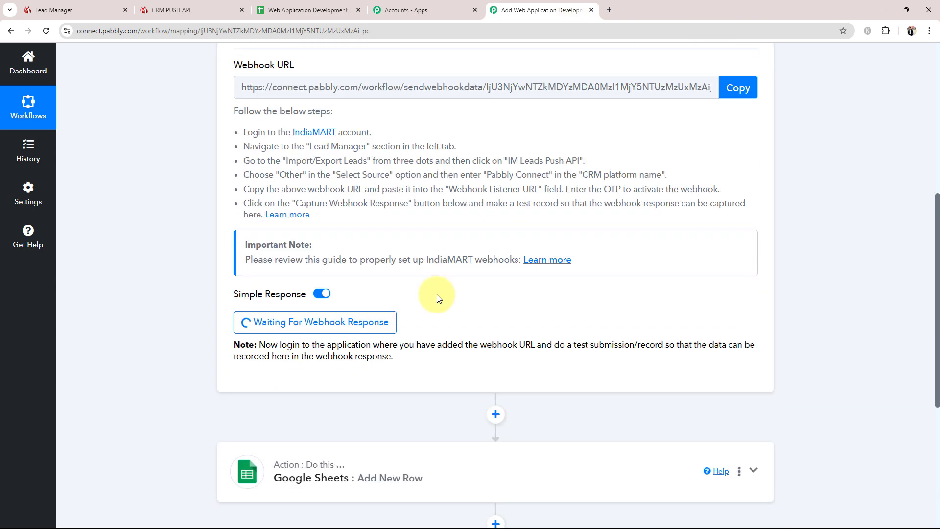
{"action": "scroll", "coordinate": [247, 323], "scroll_direction": "up", "scroll_amount": 3}
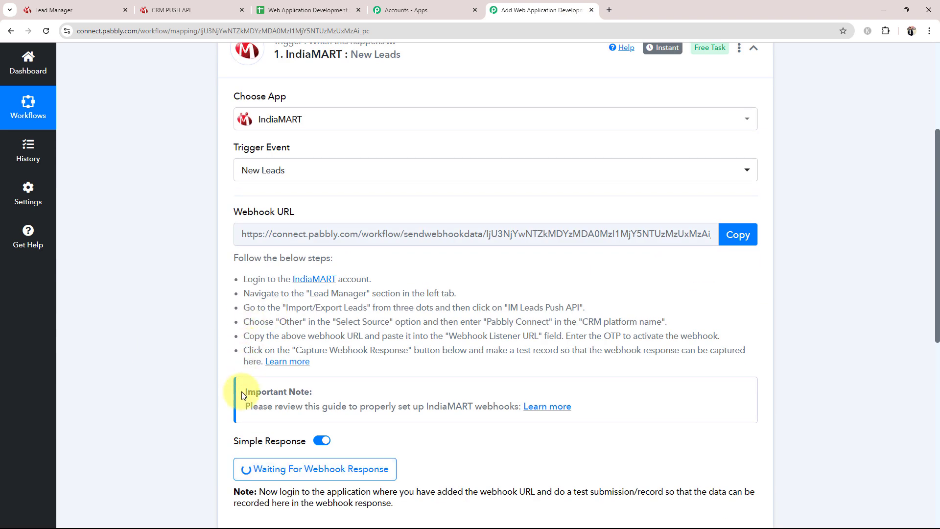
{"action": "scroll", "coordinate": [208, 406], "scroll_direction": "down", "scroll_amount": 1}
{"action": "left_click_drag", "start_coordinate": [265, 441], "coordinate": [663, 442]}
{"action": "left_click", "coordinate": [668, 463]}
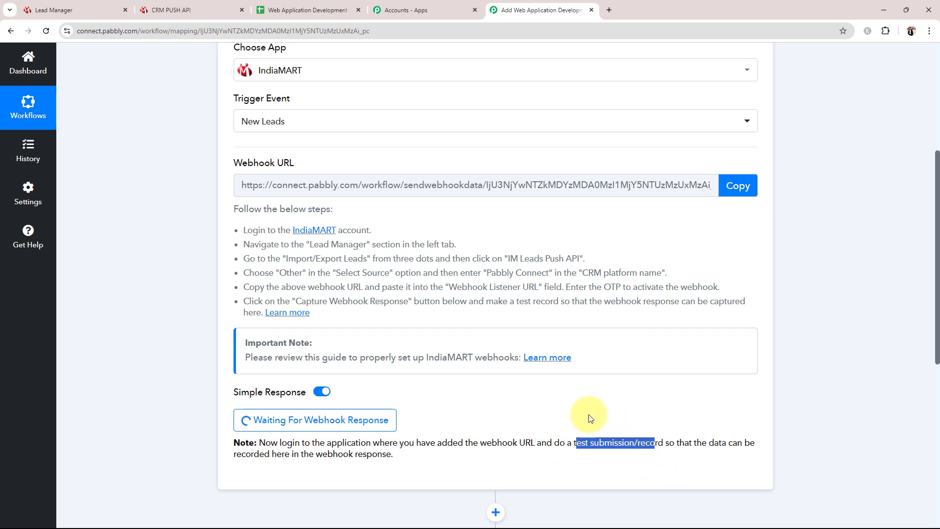
{"action": "left_click", "coordinate": [590, 419]}
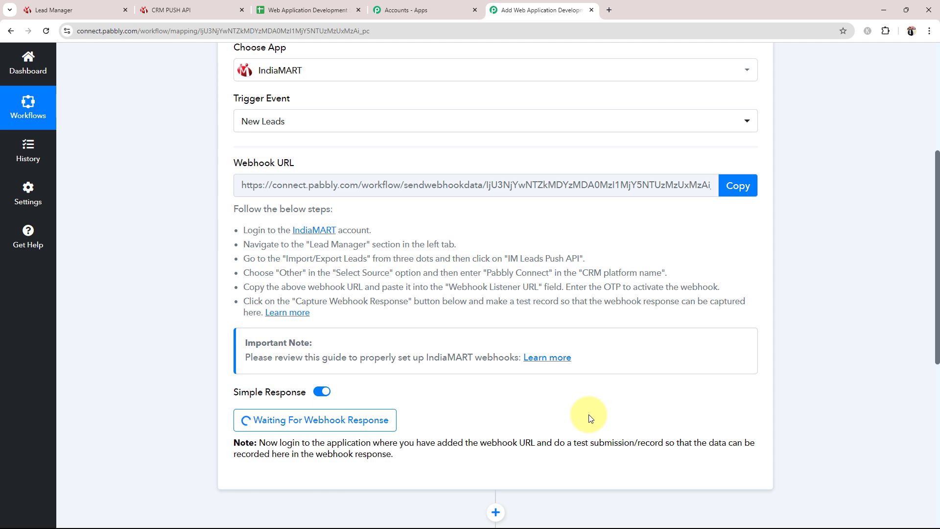
{"action": "left_click", "coordinate": [171, 10]}
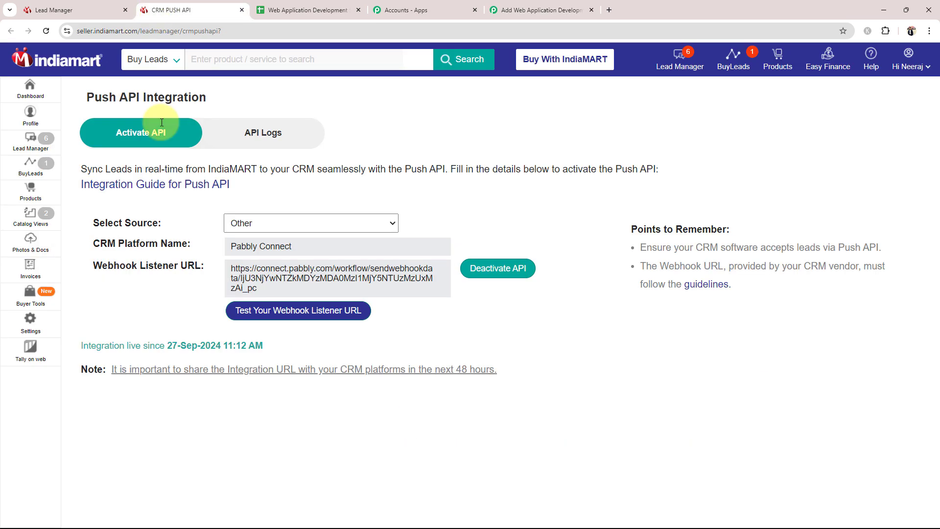
Run the webhook listener test, get a 200 OK response, and return to Pabbly.
{"action": "left_click", "coordinate": [305, 320]}
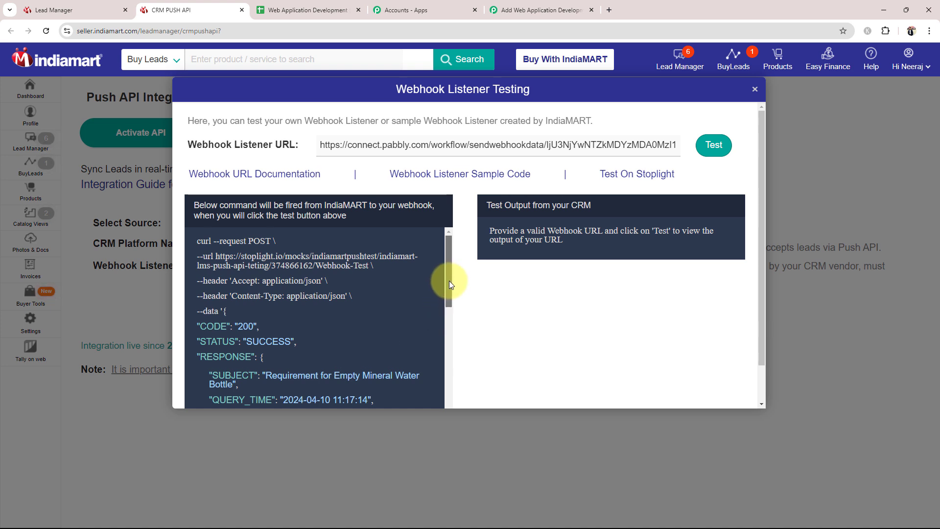
{"action": "left_click_drag", "start_coordinate": [448, 280], "coordinate": [455, 293]}
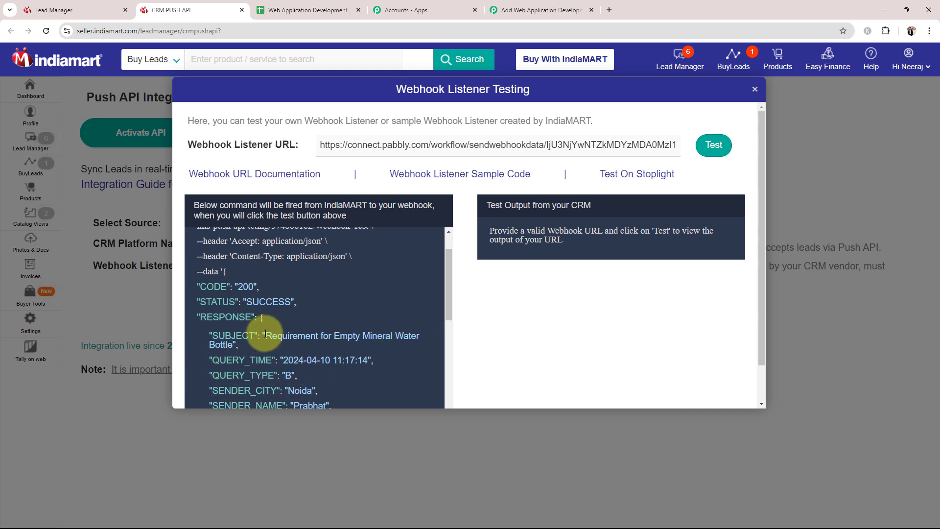
{"action": "left_click", "coordinate": [714, 153]}
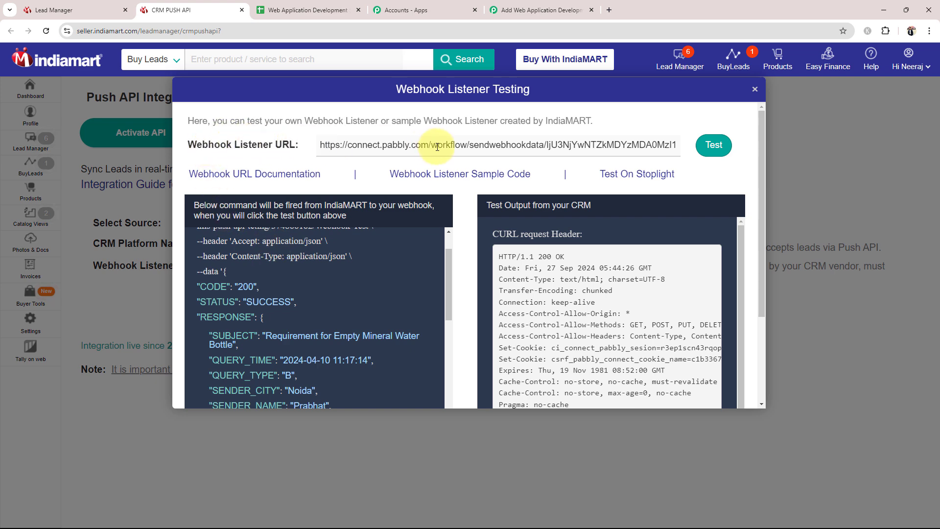
{"action": "left_click", "coordinate": [541, 6]}
{"action": "scroll", "coordinate": [152, 413], "scroll_direction": "down", "scroll_amount": 5}
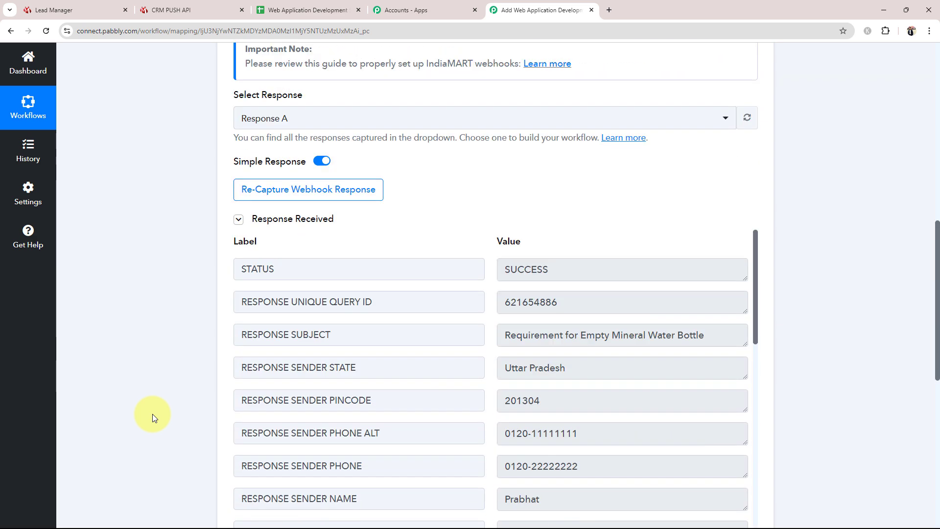
{"action": "scroll", "coordinate": [152, 413], "scroll_direction": "down", "scroll_amount": 2}
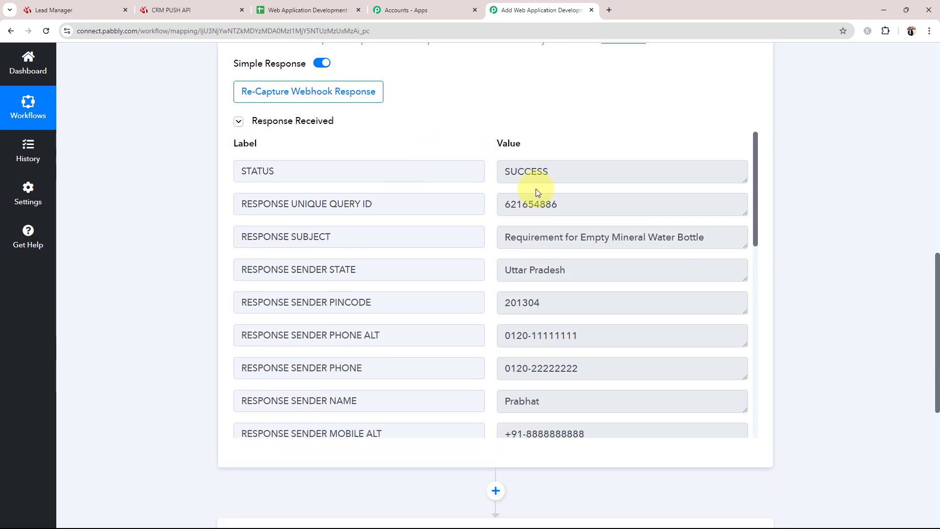
{"action": "left_click_drag", "start_coordinate": [558, 166], "coordinate": [252, 168]}
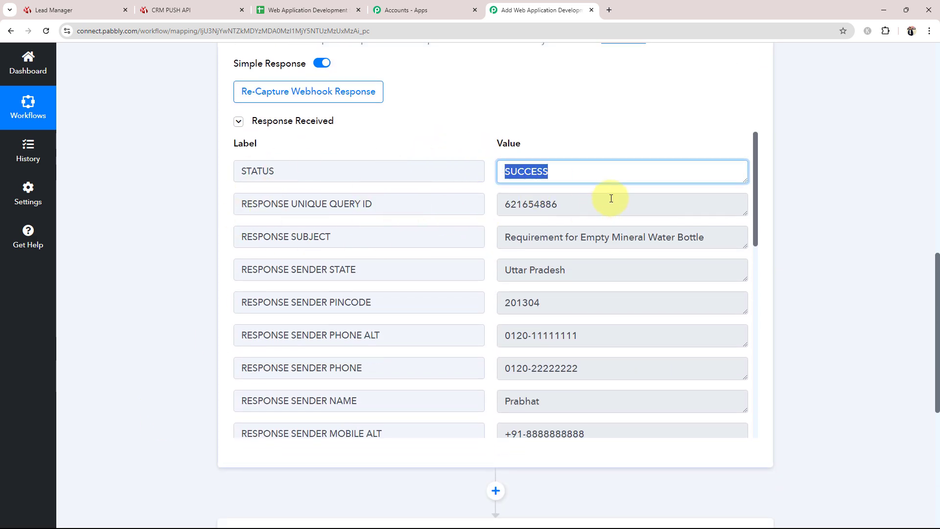
{"action": "left_click_drag", "start_coordinate": [609, 201], "coordinate": [430, 200]}
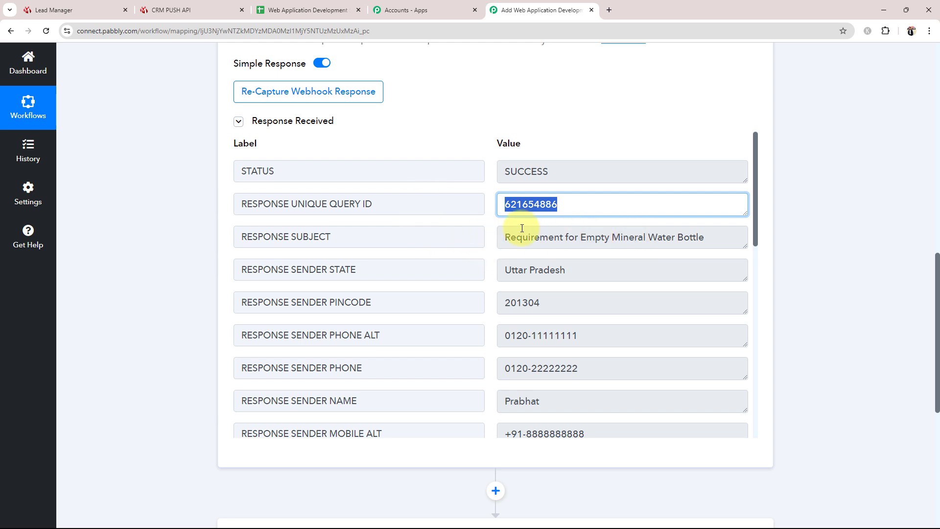
{"action": "left_click_drag", "start_coordinate": [509, 237], "coordinate": [732, 237]}
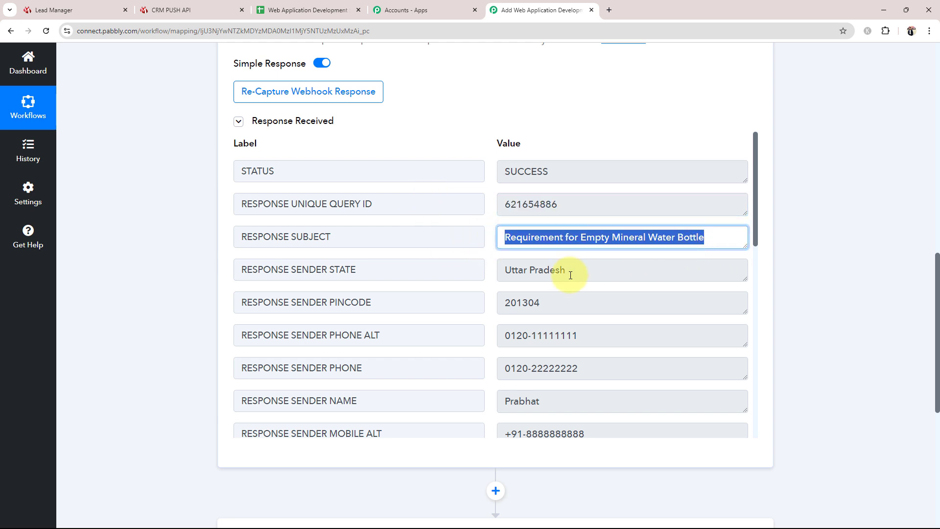
{"action": "left_click_drag", "start_coordinate": [570, 275], "coordinate": [499, 269]}
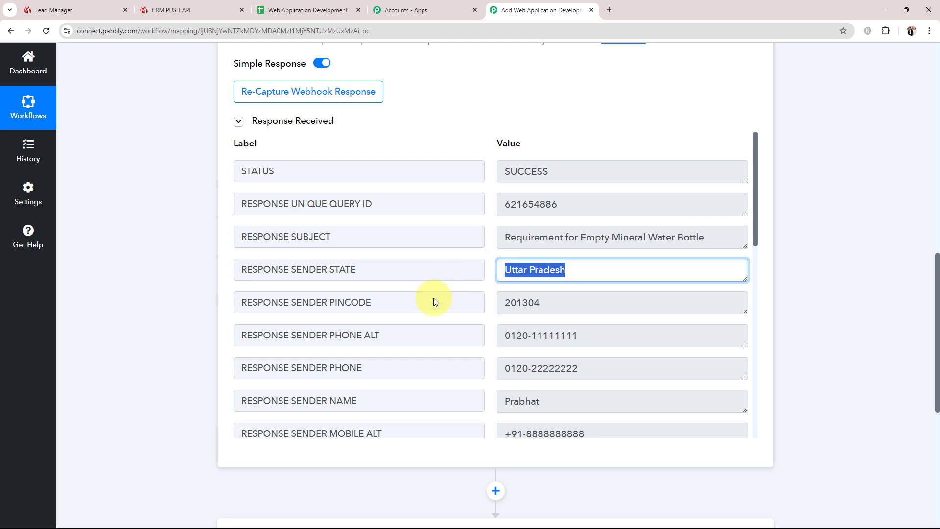
{"action": "left_click_drag", "start_coordinate": [562, 300], "coordinate": [476, 315]}
{"action": "left_click_drag", "start_coordinate": [592, 367], "coordinate": [497, 369]}
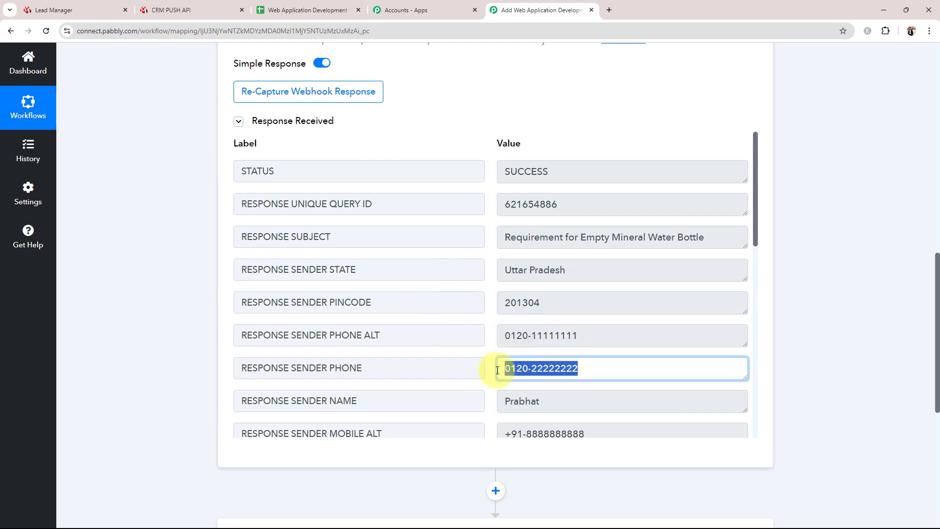
{"action": "left_click_drag", "start_coordinate": [552, 400], "coordinate": [489, 399]}
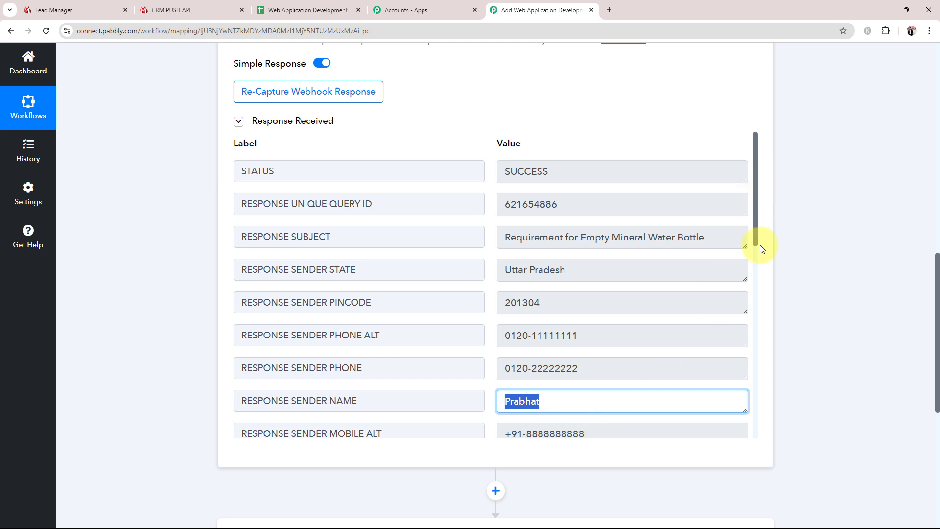
{"action": "left_click_drag", "start_coordinate": [760, 245], "coordinate": [766, 413]}
{"action": "left_click_drag", "start_coordinate": [598, 350], "coordinate": [506, 341]}
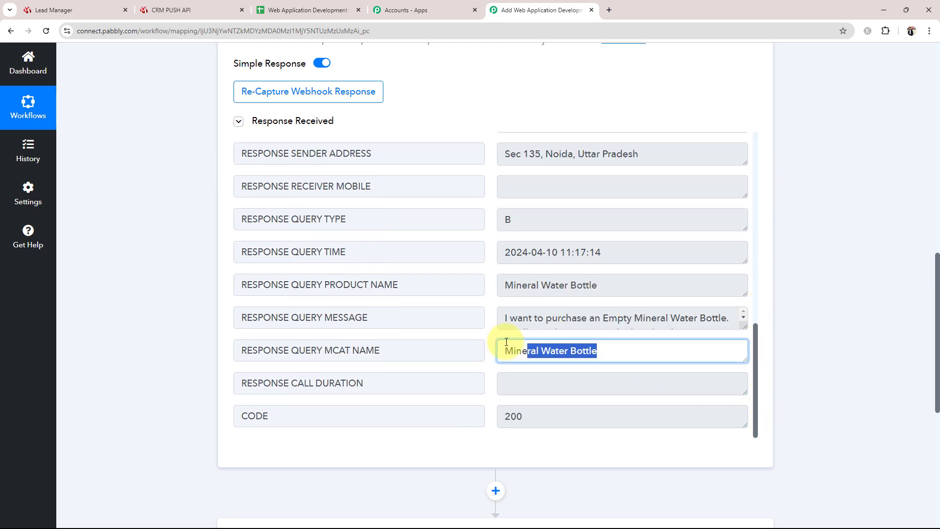
{"action": "left_click_drag", "start_coordinate": [744, 326], "coordinate": [743, 427]}
{"action": "left_click", "coordinate": [520, 285]}
{"action": "key", "text": "ctrl+a"}
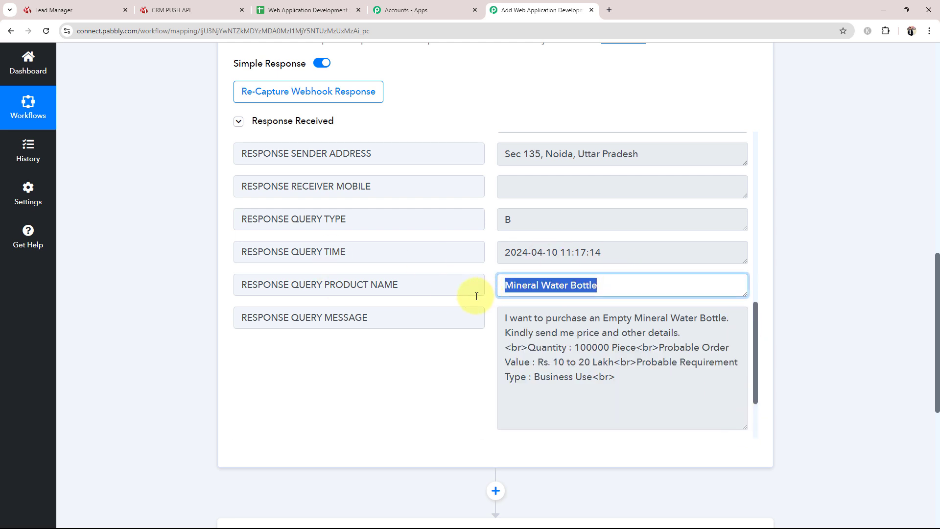
{"action": "left_click", "coordinate": [143, 338]}
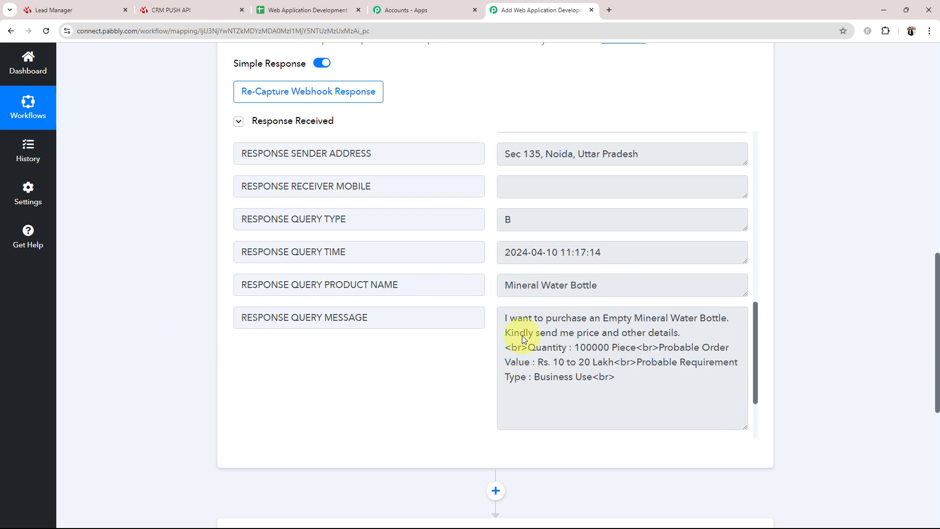
{"action": "triple_click", "coordinate": [757, 390]}
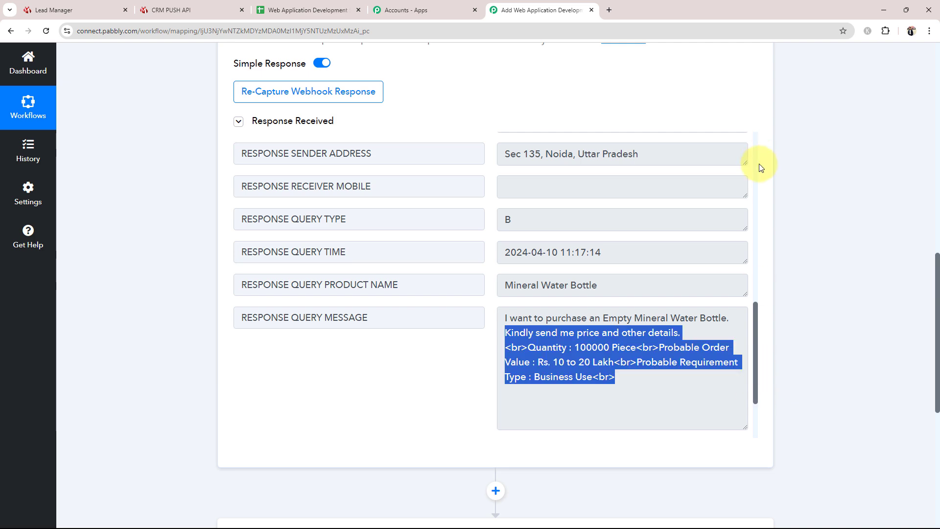
{"action": "left_click_drag", "start_coordinate": [756, 369], "coordinate": [775, 195]}
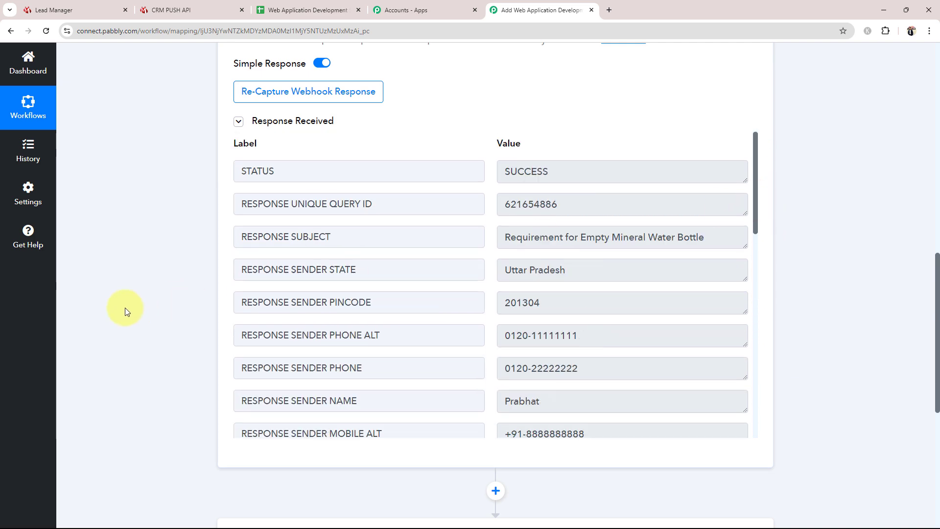
{"action": "scroll", "coordinate": [122, 308], "scroll_direction": "up", "scroll_amount": 7}
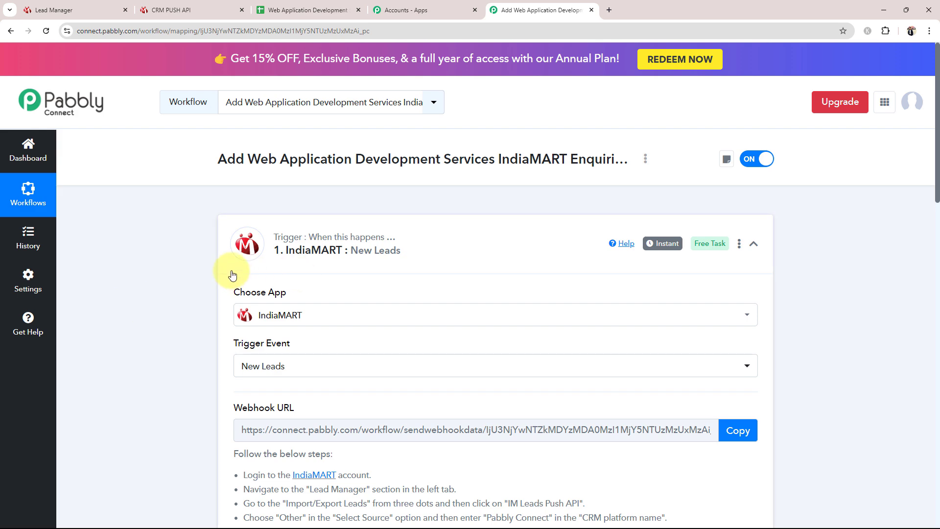
Clear the highlight on the SUCCESS value and collapse the IndiaMART New Leads trigger.
{"action": "scroll", "coordinate": [240, 260], "scroll_direction": "down", "scroll_amount": 9}
{"action": "left_click_drag", "start_coordinate": [563, 367], "coordinate": [483, 366]}
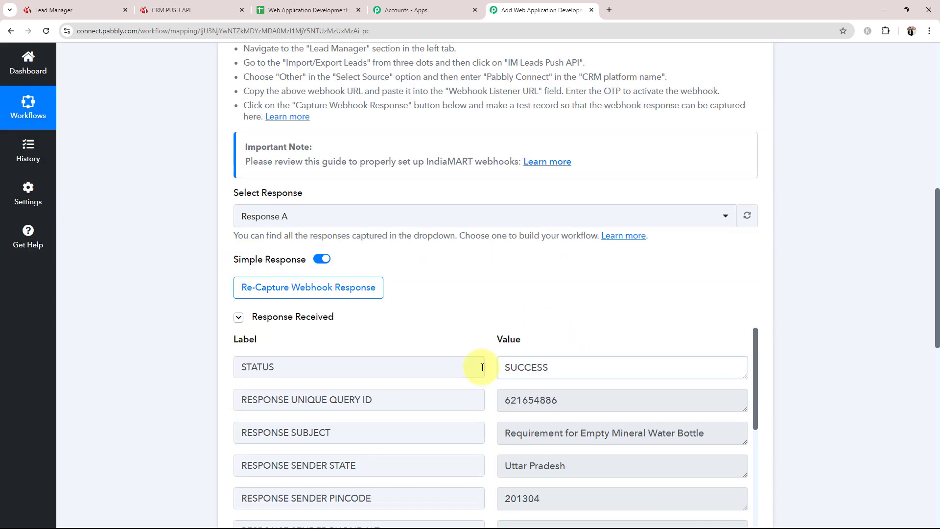
{"action": "left_click", "coordinate": [141, 327]}
{"action": "scroll", "coordinate": [141, 327], "scroll_direction": "up", "scroll_amount": 10}
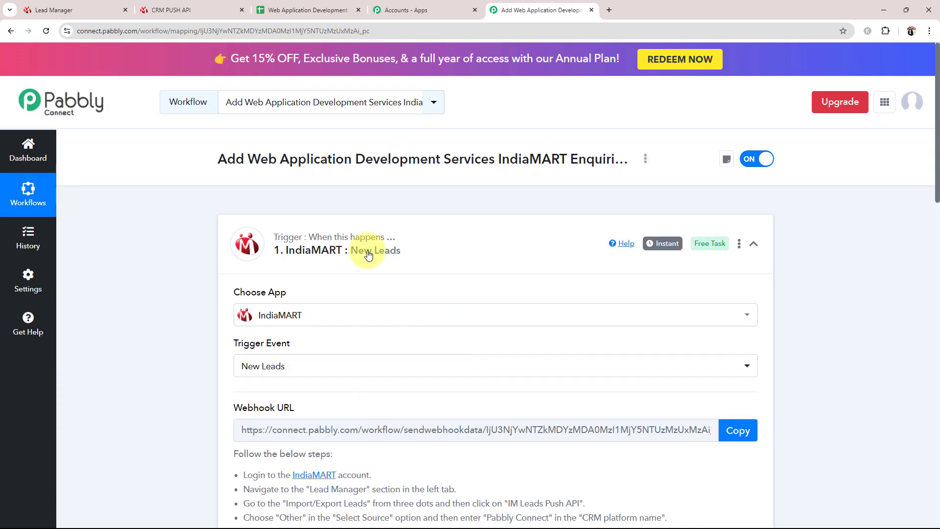
{"action": "left_click", "coordinate": [465, 235]}
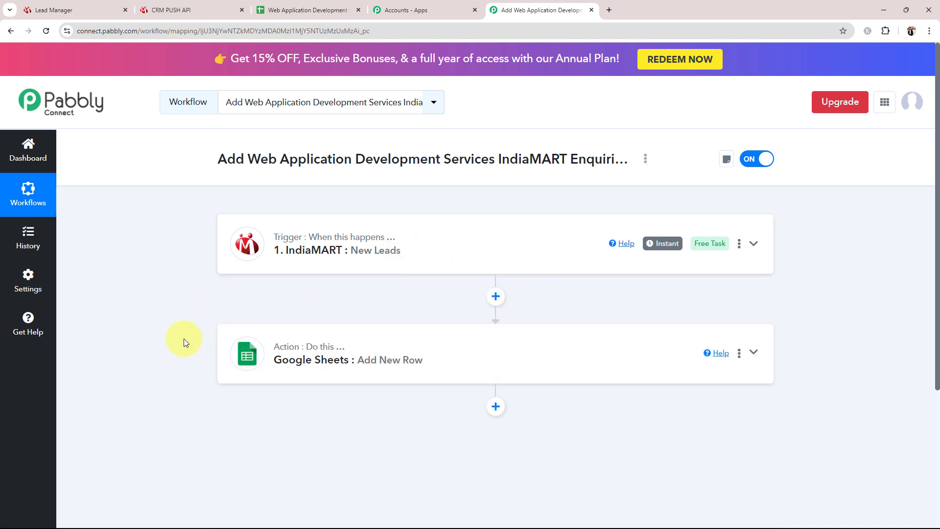
Connect the Google Sheets Add New Row step to the existing Google Sheets #162 connection.
{"action": "scroll", "coordinate": [252, 316], "scroll_direction": "down", "scroll_amount": 2}
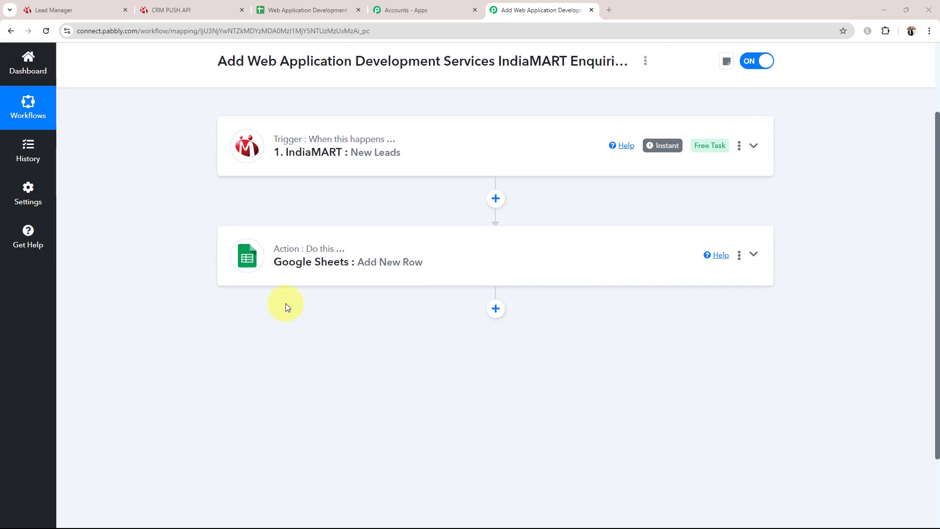
{"action": "left_click", "coordinate": [312, 266]}
{"action": "scroll", "coordinate": [310, 267], "scroll_direction": "down", "scroll_amount": 2}
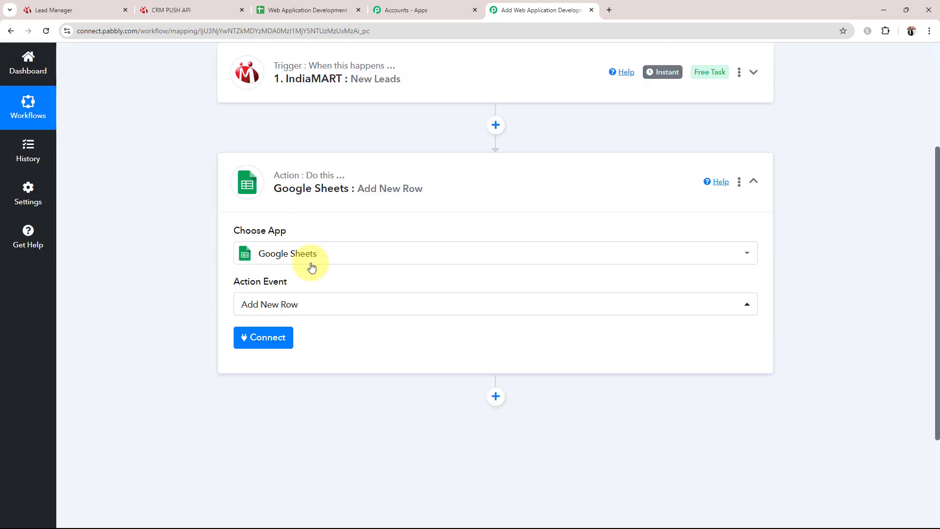
{"action": "left_click", "coordinate": [268, 335]}
{"action": "left_click", "coordinate": [434, 163]}
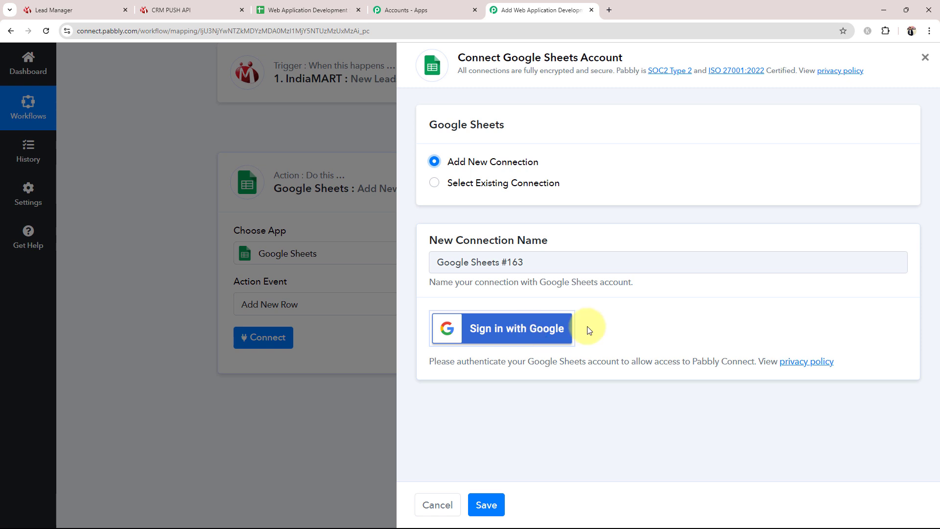
{"action": "left_click", "coordinate": [433, 183]}
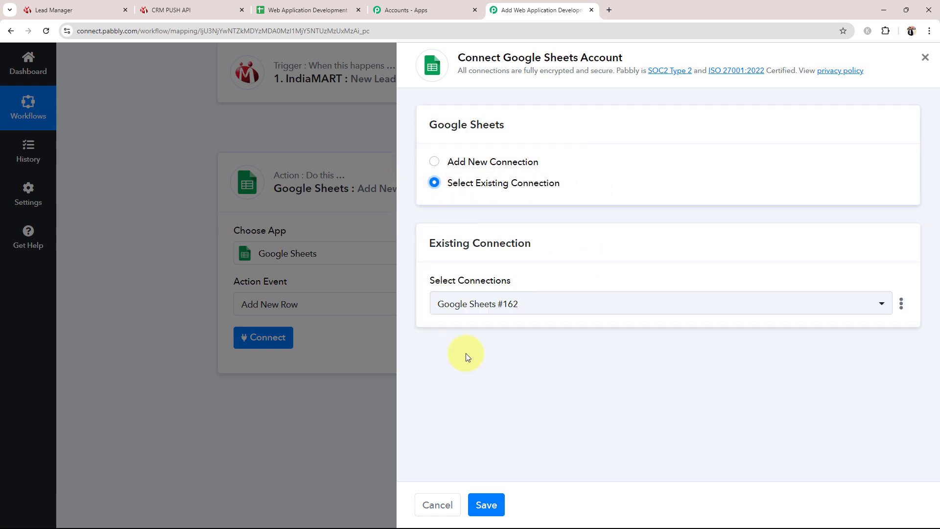
{"action": "left_click", "coordinate": [484, 504]}
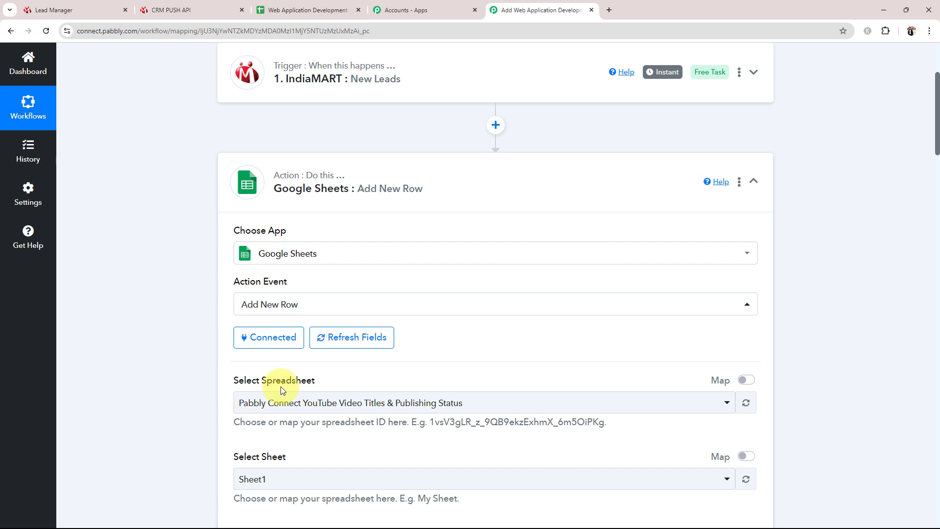
{"action": "scroll", "coordinate": [58, 316], "scroll_direction": "down", "scroll_amount": 4}
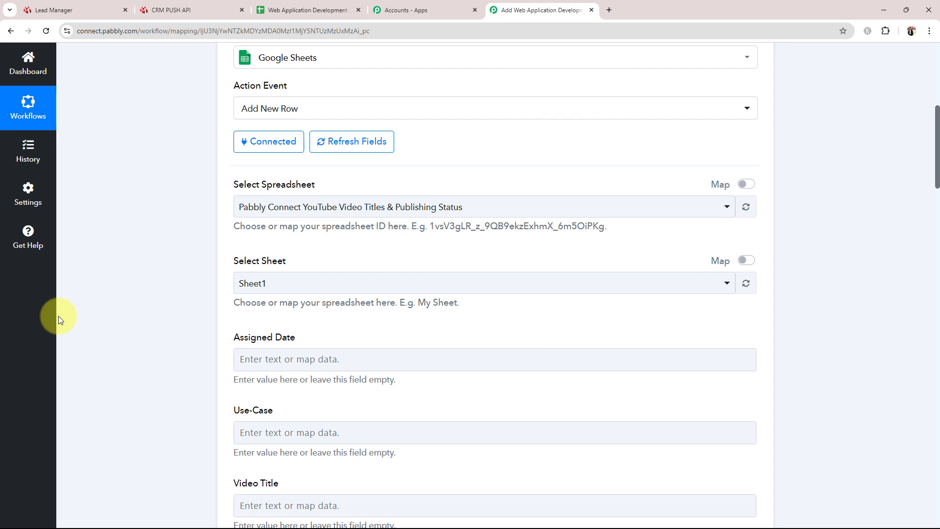
Target the 'Web Application Development Services IndiaMART Enquiries' spreadsheet and its New Leads sheet.
{"action": "left_click", "coordinate": [272, 9]}
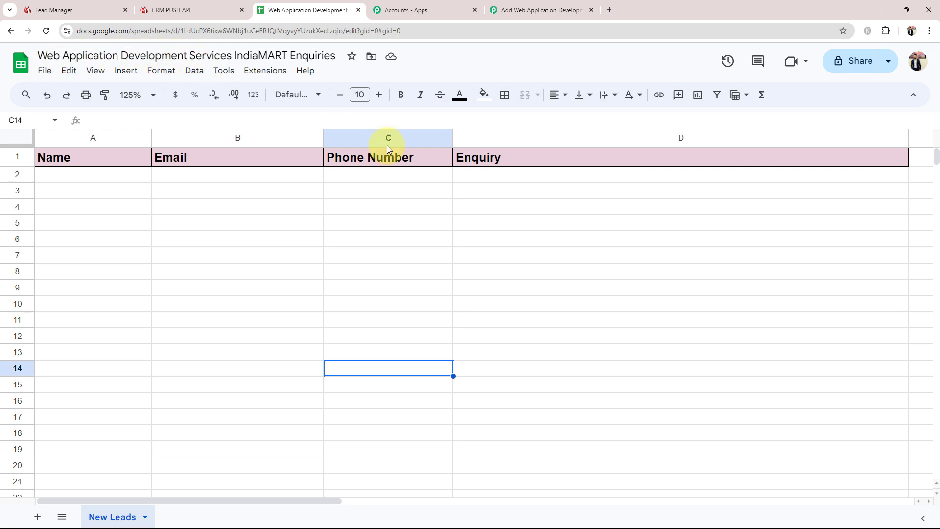
{"action": "left_click", "coordinate": [507, 8]}
{"action": "left_click", "coordinate": [248, 206]}
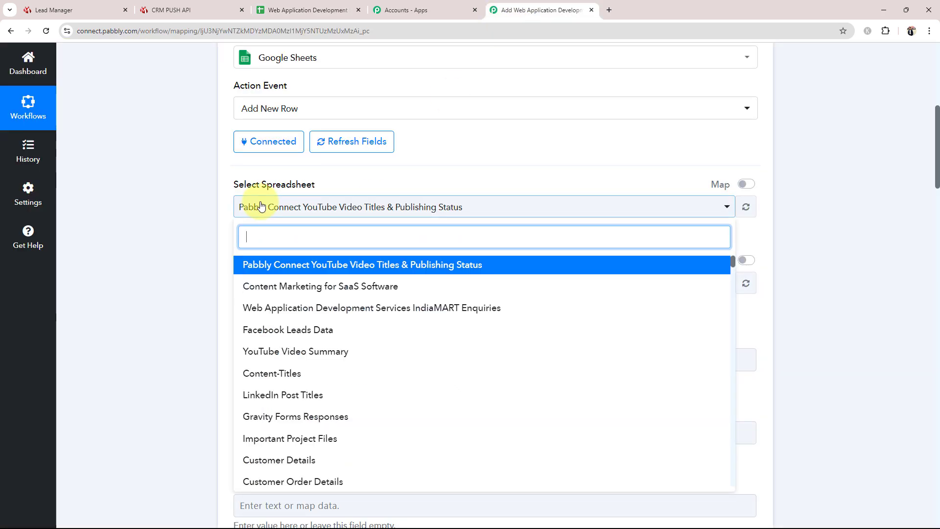
{"action": "left_click", "coordinate": [259, 308]}
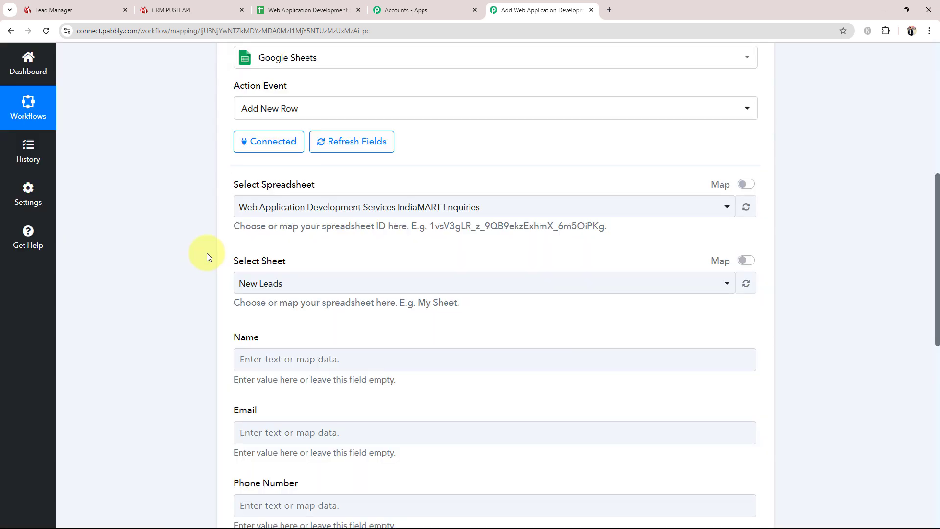
{"action": "left_click", "coordinate": [274, 9]}
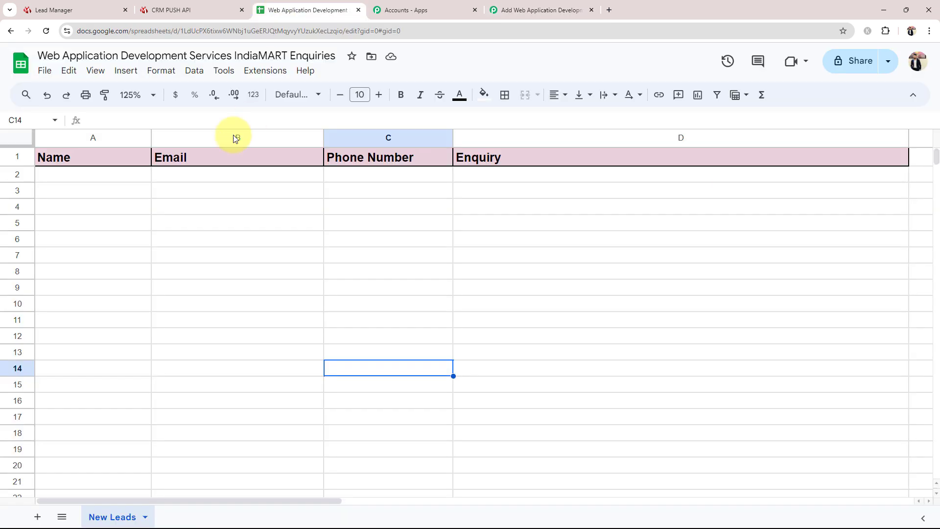
{"action": "left_click", "coordinate": [573, 10]}
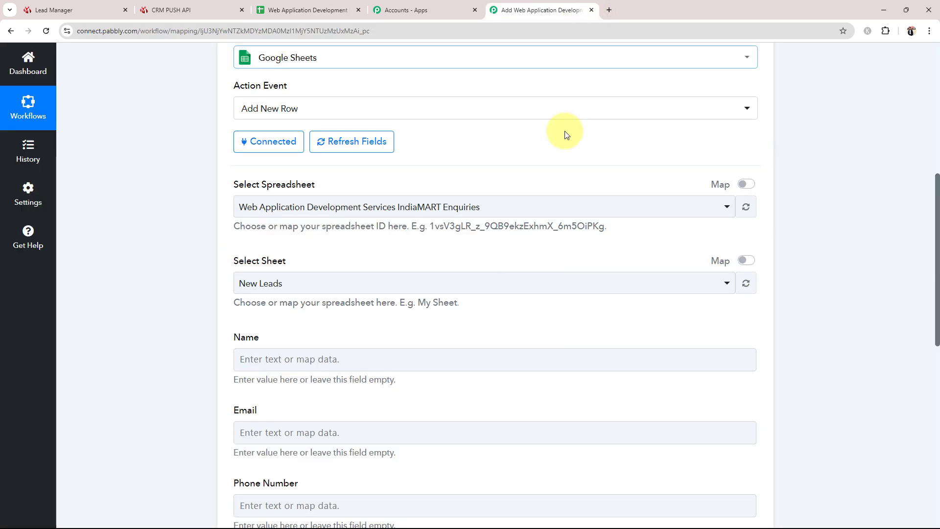
{"action": "scroll", "coordinate": [188, 386], "scroll_direction": "down", "scroll_amount": 3}
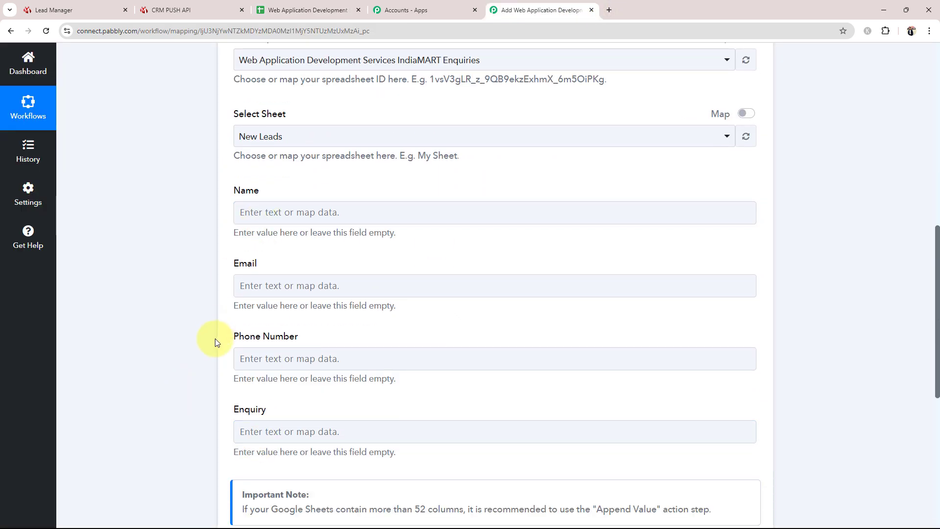
{"action": "scroll", "coordinate": [215, 339], "scroll_direction": "up", "scroll_amount": 2}
{"action": "left_click", "coordinate": [267, 232]}
{"action": "left_click", "coordinate": [268, 285]}
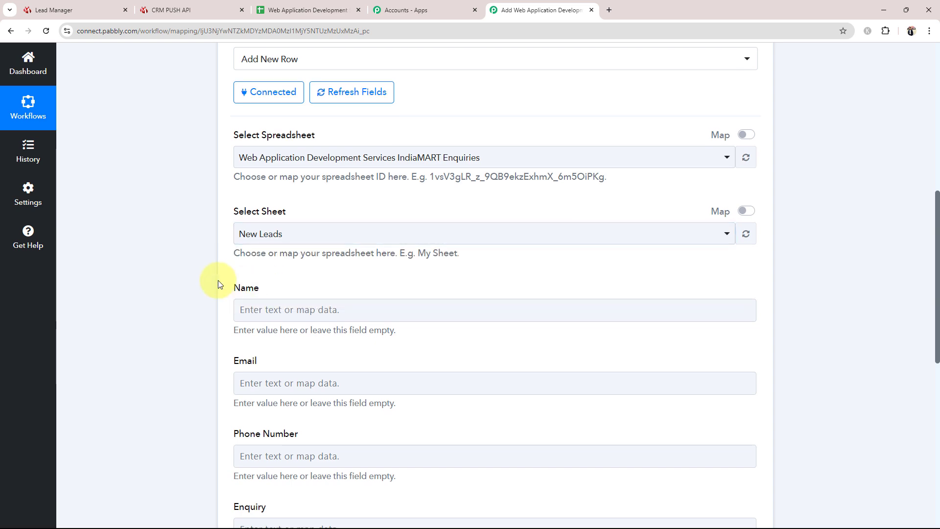
Bring up the IndiaMART lead data list for the Name field.
{"action": "scroll", "coordinate": [218, 280], "scroll_direction": "down", "scroll_amount": 3}
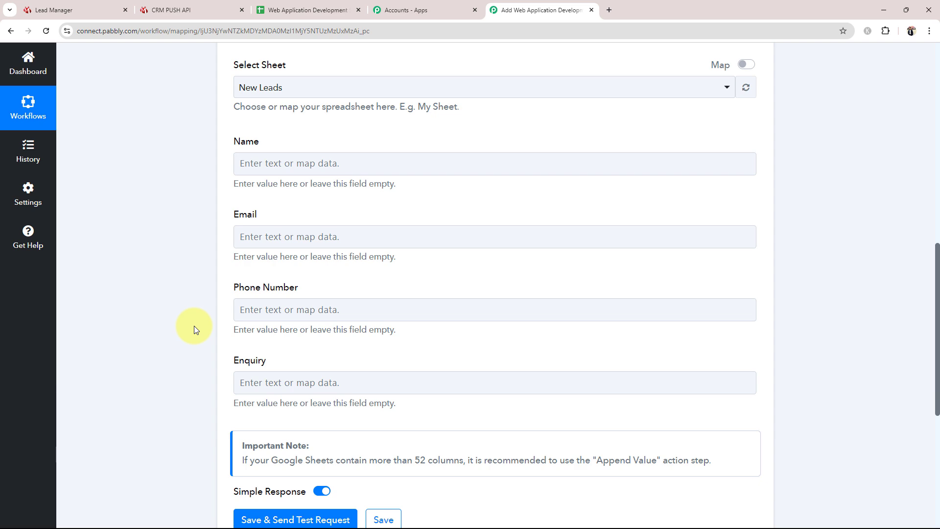
{"action": "scroll", "coordinate": [193, 325], "scroll_direction": "up", "scroll_amount": 12}
{"action": "scroll", "coordinate": [194, 309], "scroll_direction": "down", "scroll_amount": 8}
{"action": "scroll", "coordinate": [147, 289], "scroll_direction": "down", "scroll_amount": 6}
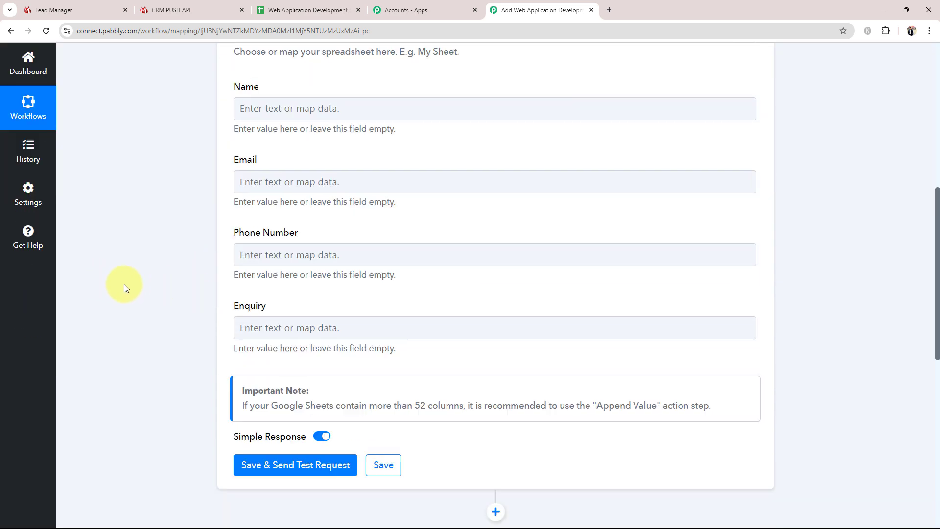
{"action": "scroll", "coordinate": [142, 283], "scroll_direction": "up", "scroll_amount": 2}
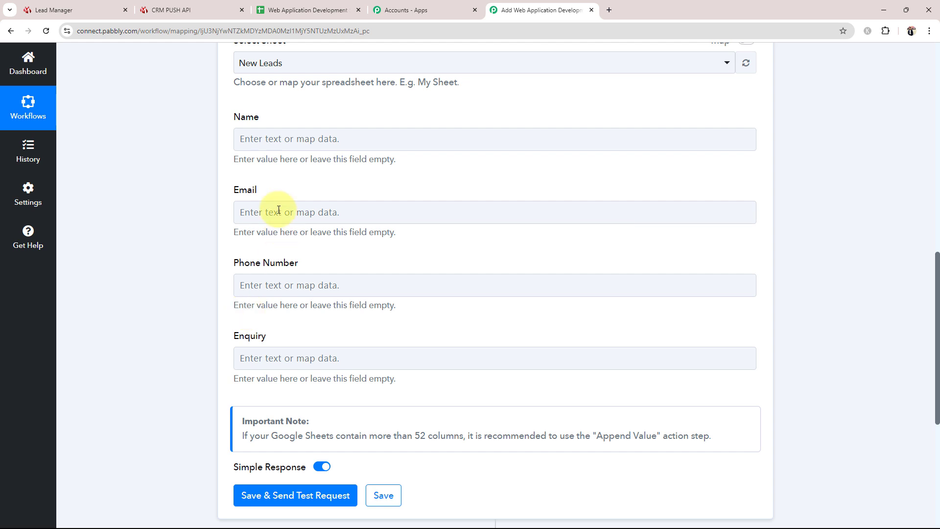
{"action": "left_click", "coordinate": [247, 139]}
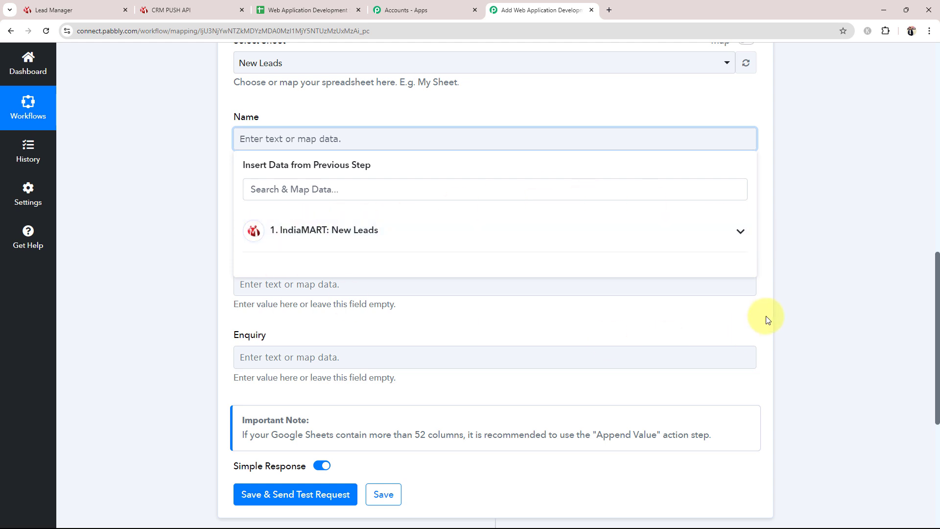
Map RESPONSE SENDER NAME into Name and the sender email into Email.
{"action": "left_click", "coordinate": [265, 188]}
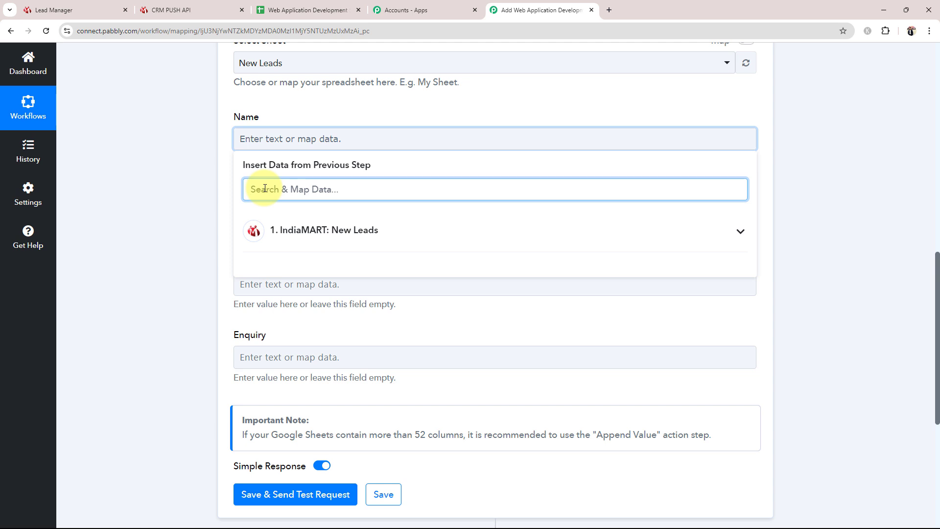
{"action": "type", "text": "name"}
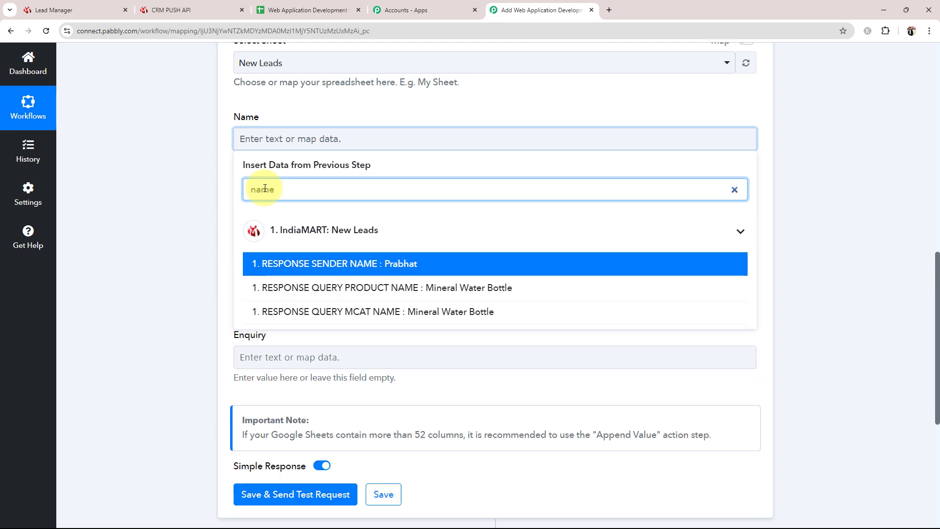
{"action": "left_click", "coordinate": [284, 264]}
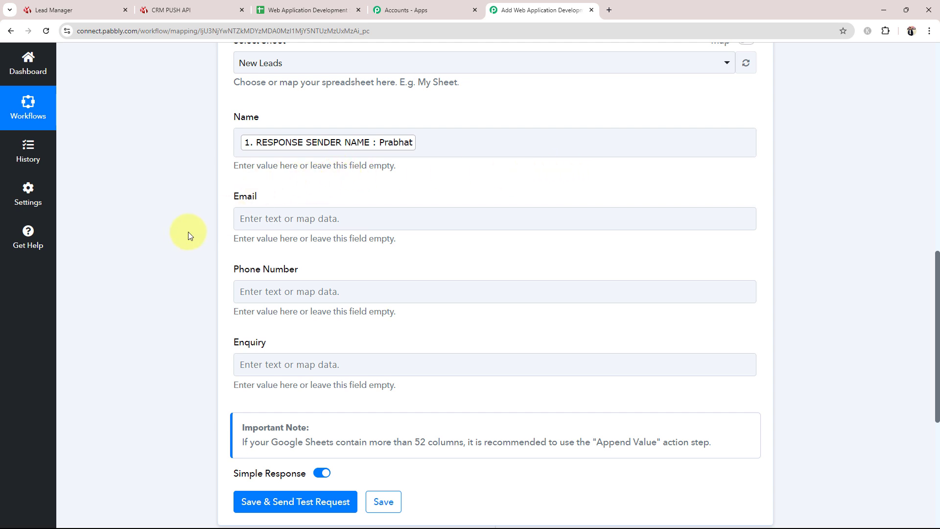
{"action": "left_click", "coordinate": [245, 218]}
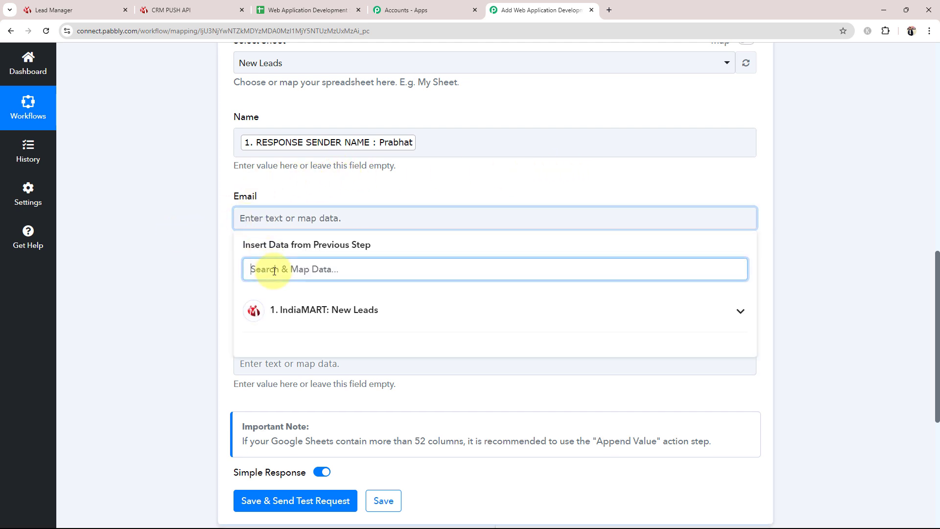
{"action": "type", "text": "@"}
{"action": "left_click", "coordinate": [368, 347]}
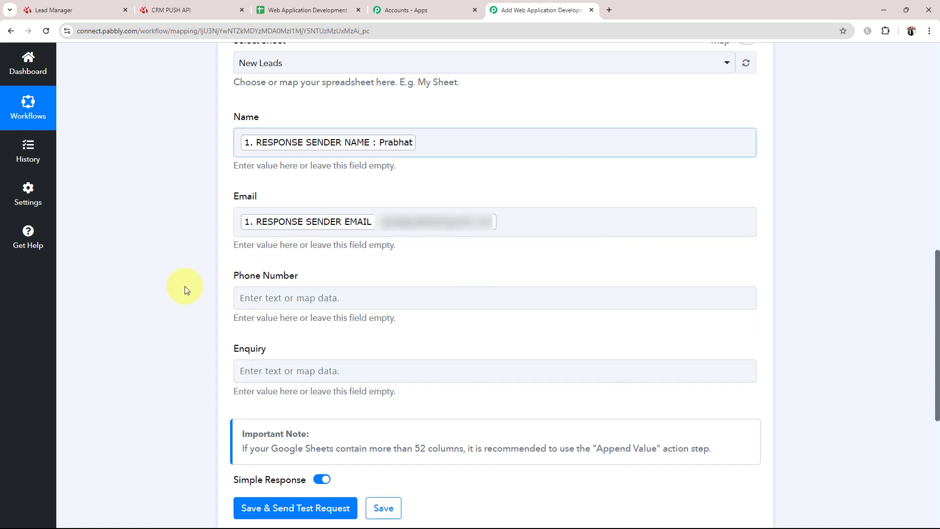
Map the sender phone into Phone Number and QUERY MESSAGE into Enquiry.
{"action": "left_click", "coordinate": [287, 298]}
{"action": "left_click", "coordinate": [270, 346]}
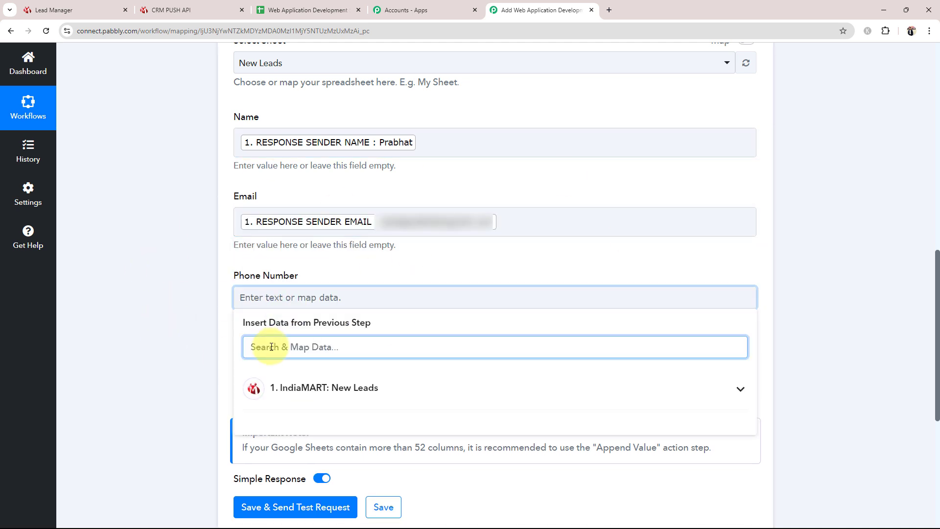
{"action": "type", "text": "phone"}
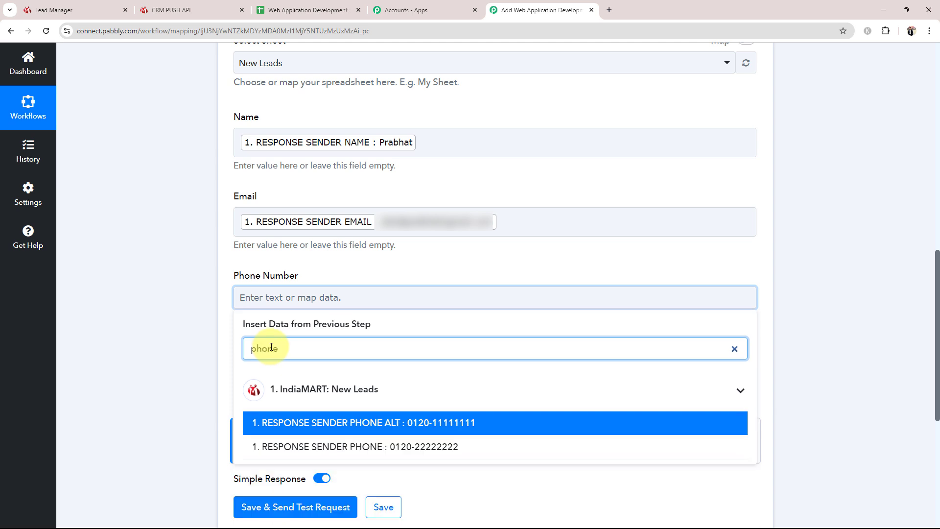
{"action": "left_click", "coordinate": [264, 446]}
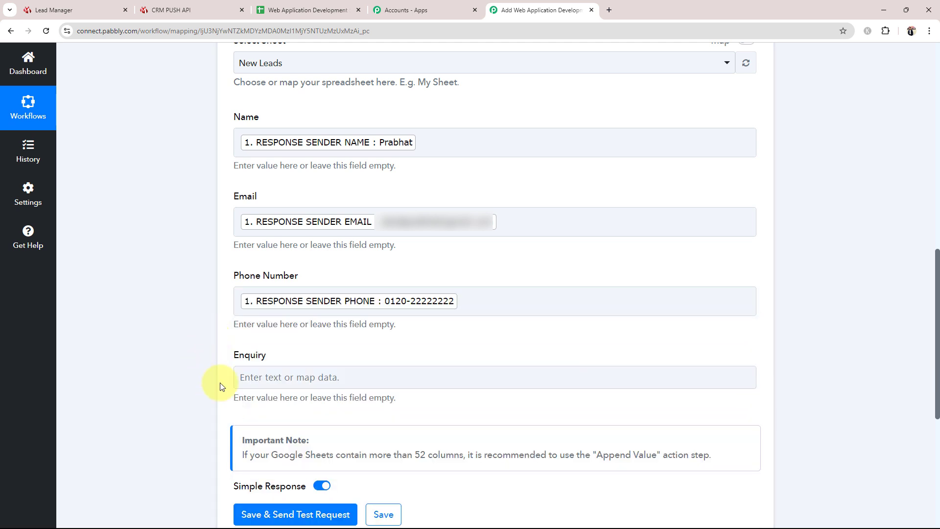
{"action": "left_click", "coordinate": [266, 381]}
{"action": "left_click", "coordinate": [270, 422]}
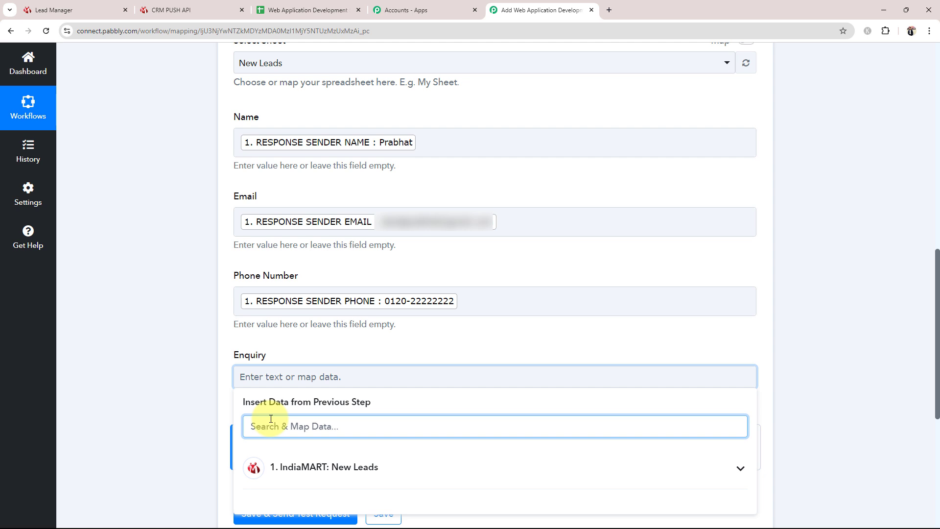
{"action": "type", "text": "query "}
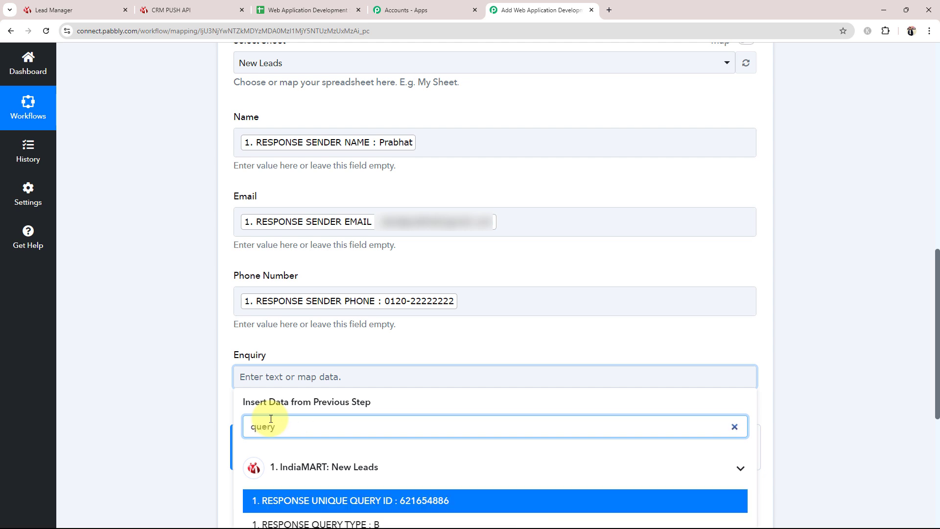
{"action": "type", "text": "mess"}
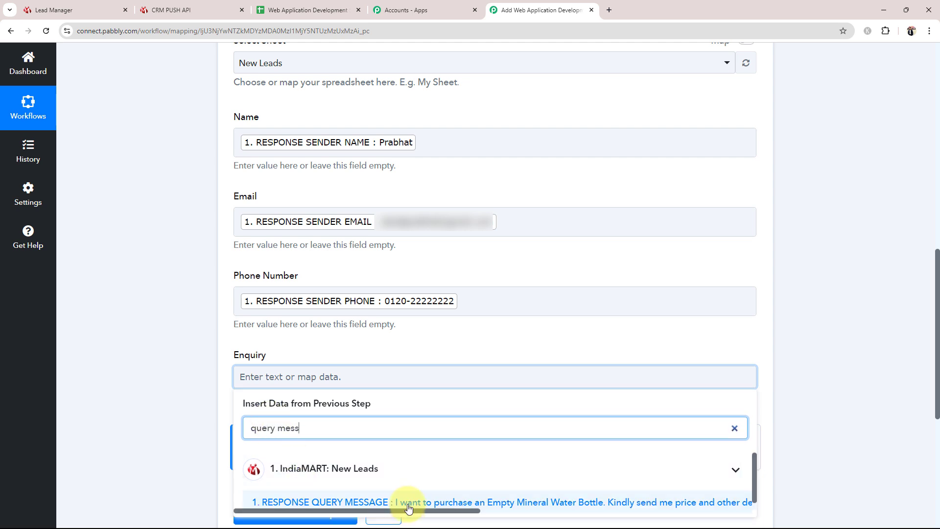
{"action": "left_click", "coordinate": [409, 504]}
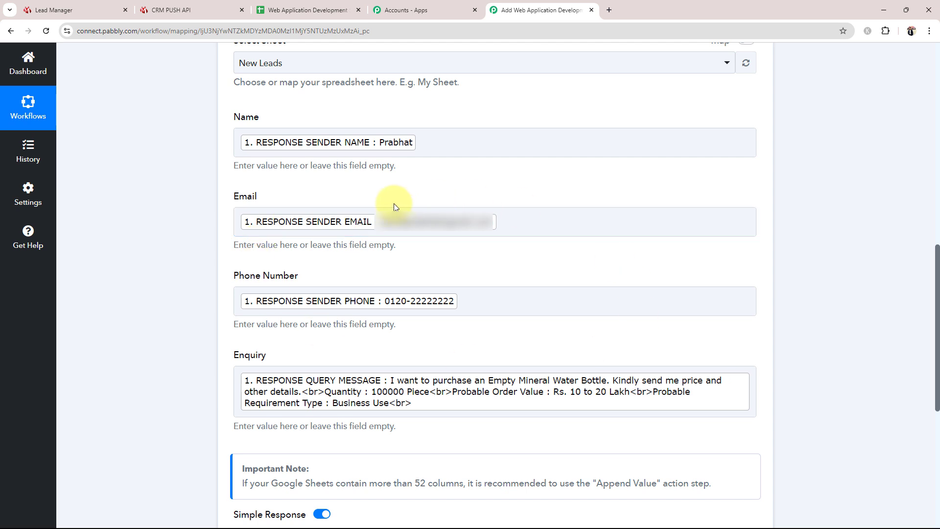
Check the sheet's column headers, then remove the extra digits typed after the mapped phone value.
{"action": "left_click", "coordinate": [294, 14]}
{"action": "left_click", "coordinate": [96, 157]}
{"action": "left_click", "coordinate": [233, 177]}
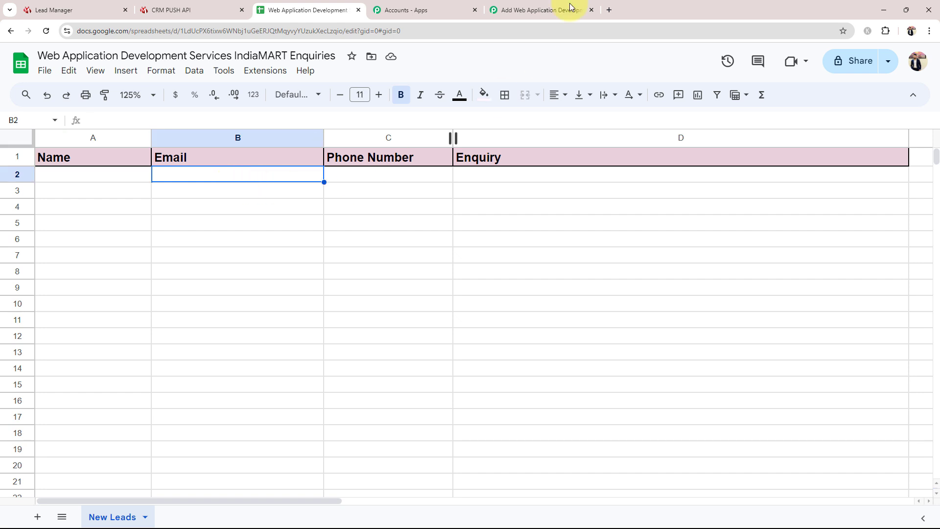
{"action": "left_click", "coordinate": [562, 9]}
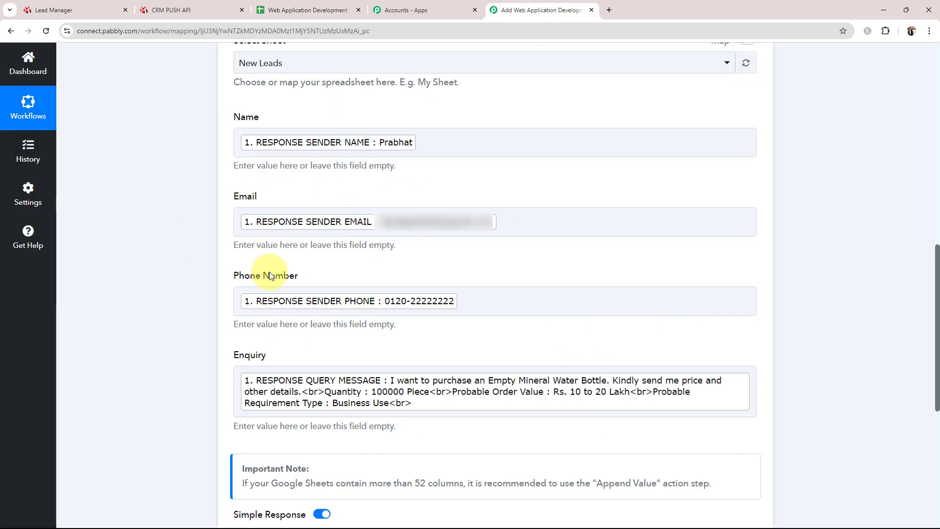
{"action": "left_click", "coordinate": [489, 301]}
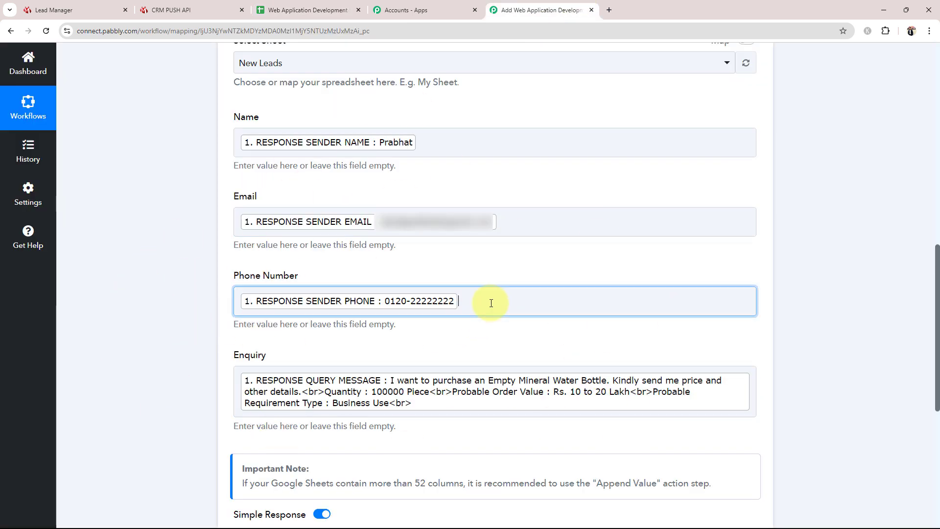
{"action": "type", "text": "0120"}
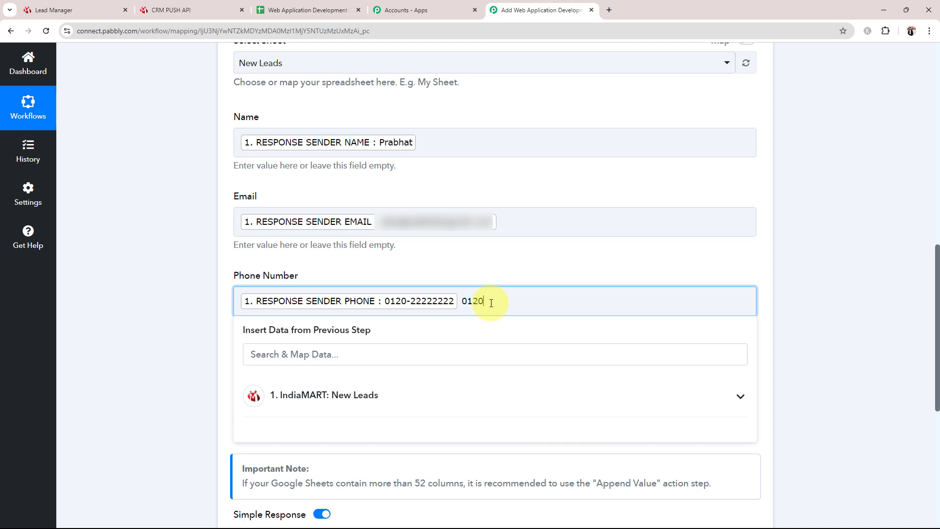
{"action": "key", "text": "BackSpace"}
{"action": "key", "text": "BackSpace"}
{"action": "key", "text": "BackSpace"}
{"action": "key", "text": "BackSpace"}
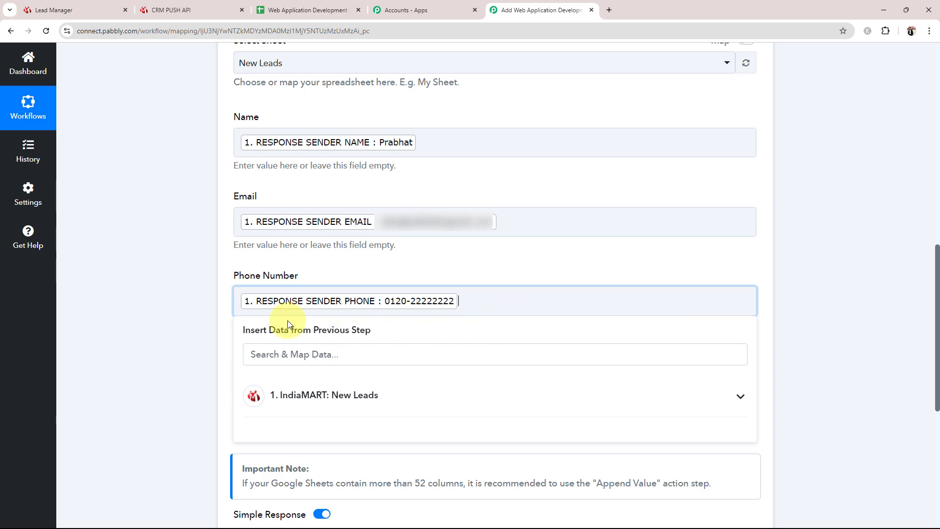
{"action": "left_click", "coordinate": [121, 286]}
Save and send a test row, confirming 'New Leads'!A2:D2 updated with 1 row and 4 cells.
{"action": "scroll", "coordinate": [121, 286], "scroll_direction": "down", "scroll_amount": 4}
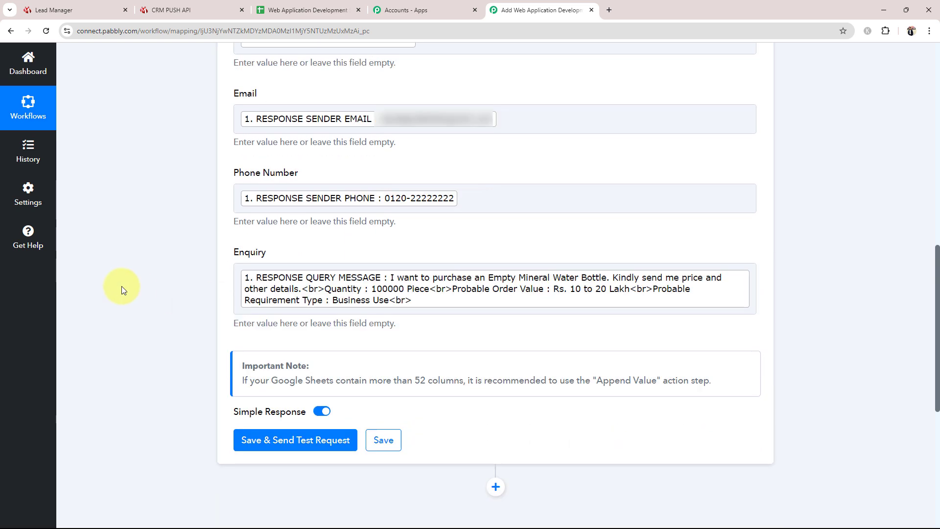
{"action": "left_click", "coordinate": [273, 358]}
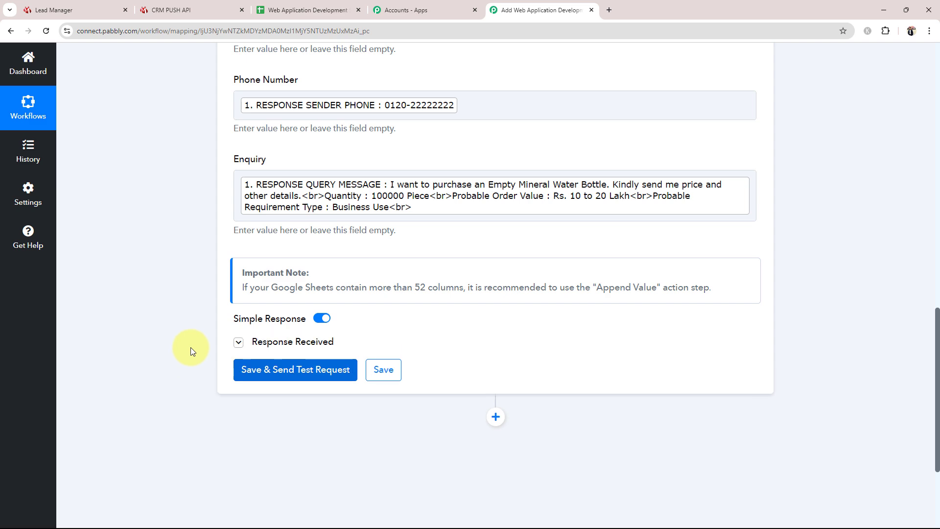
{"action": "scroll", "coordinate": [190, 347], "scroll_direction": "down", "scroll_amount": 4}
{"action": "left_click", "coordinate": [587, 295]}
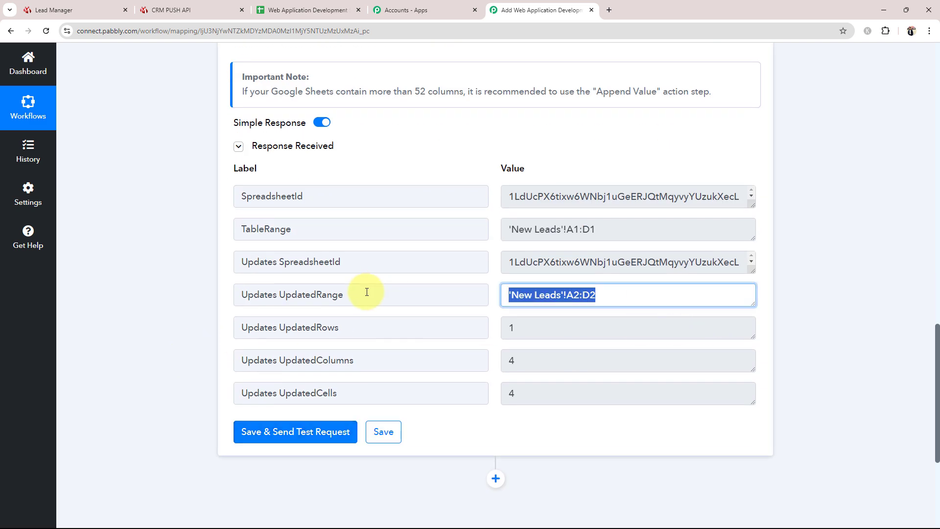
{"action": "left_click", "coordinate": [522, 328]}
{"action": "left_click", "coordinate": [525, 365]}
{"action": "left_click", "coordinate": [561, 389]}
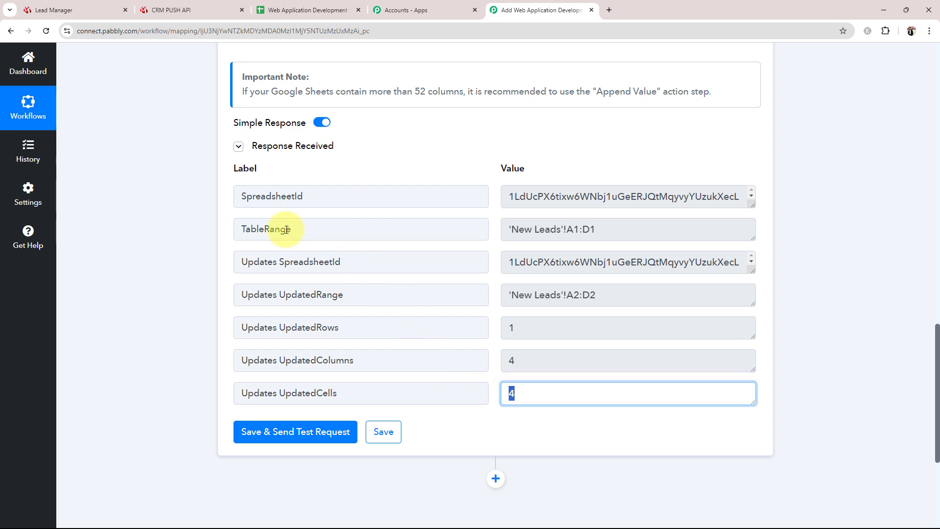
Verify New Leads row 2 holds the Mineral Water Bottle test lead, then collapse the Add New Row step.
{"action": "left_click", "coordinate": [287, 7]}
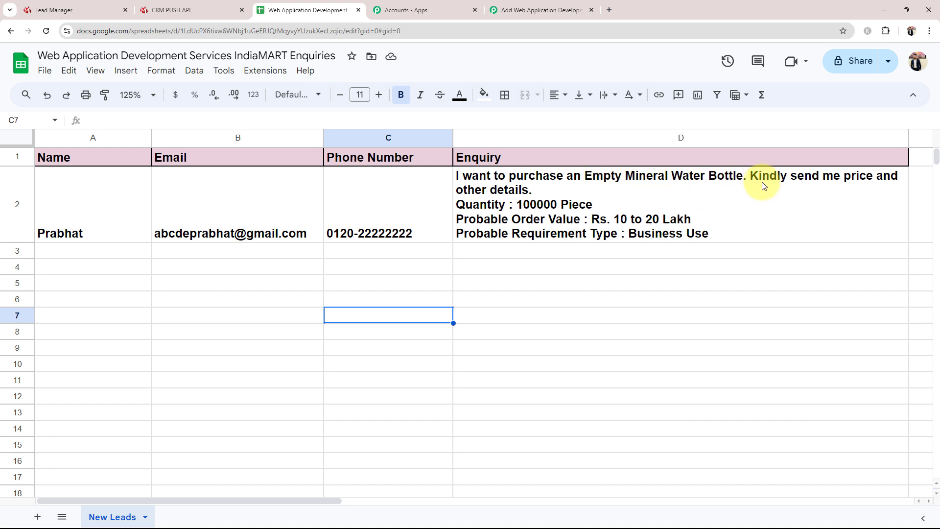
{"action": "left_click", "coordinate": [474, 230]}
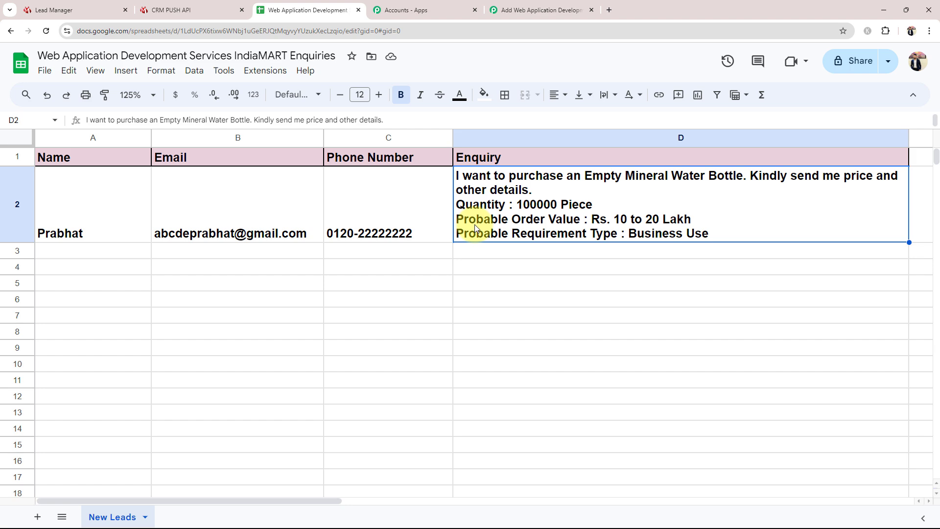
{"action": "left_click", "coordinate": [514, 4]}
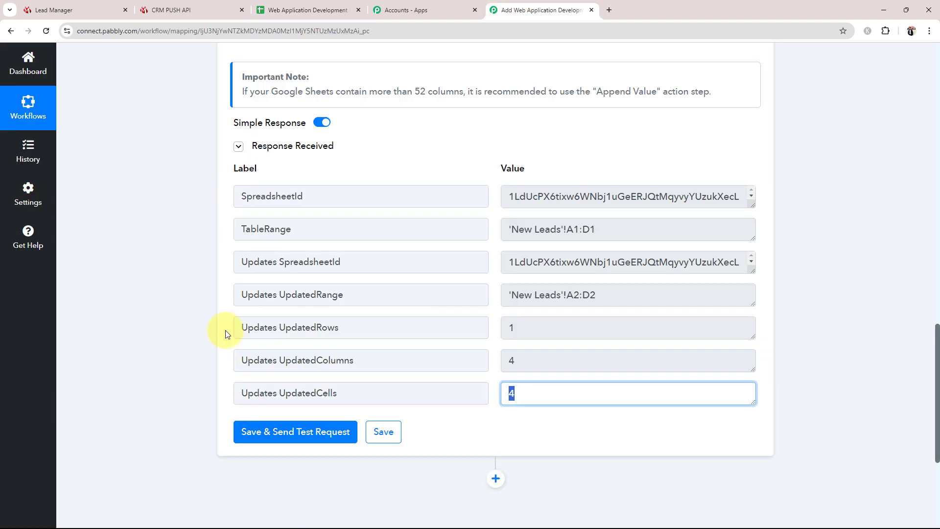
{"action": "scroll", "coordinate": [464, 259], "scroll_direction": "up", "scroll_amount": 20}
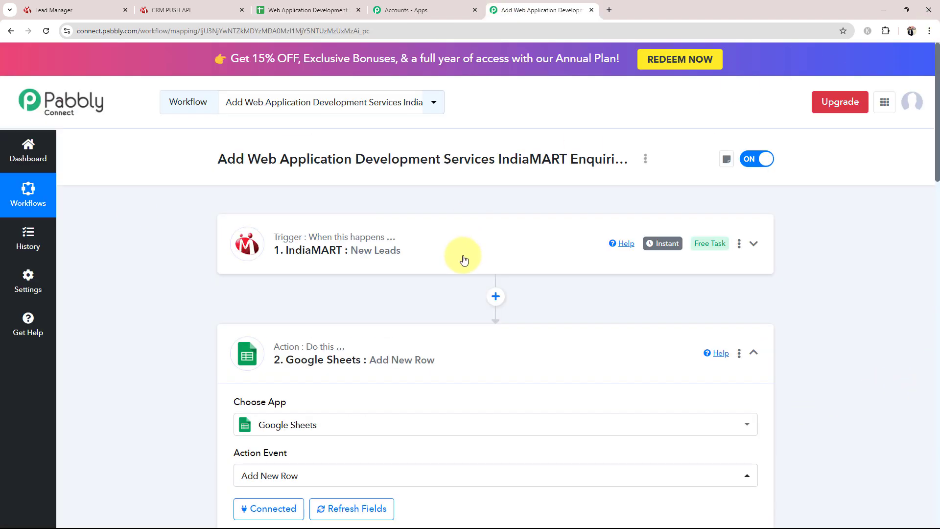
{"action": "left_click", "coordinate": [434, 333]}
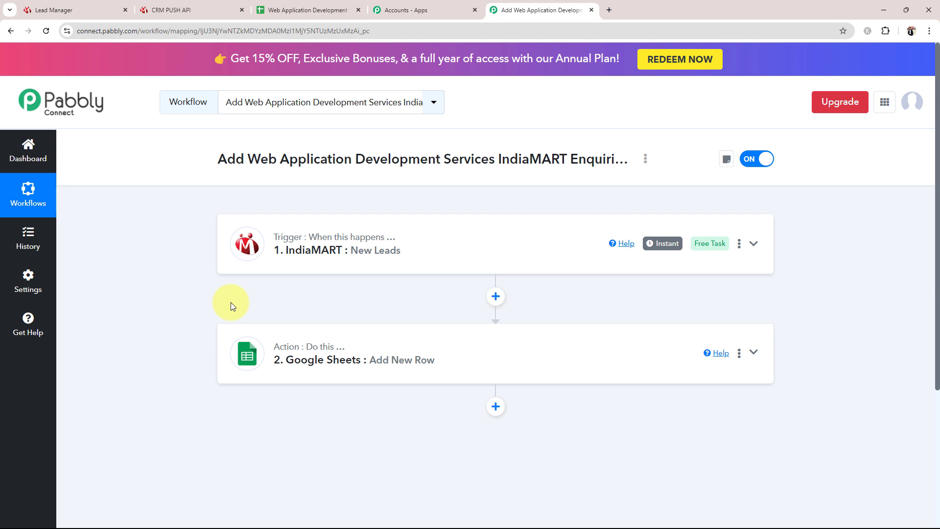